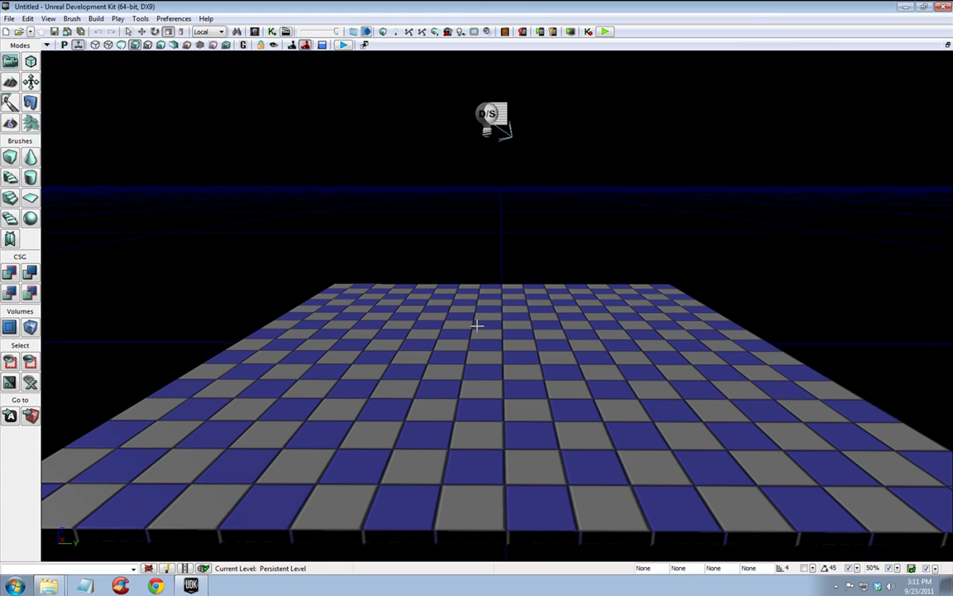
Search the Content Browser's static meshes for door, choose S_LT_Doors_SM_DoorWay04, and move the browser aside to expose the scene
right_click(477, 329)
left_click(375, 182)
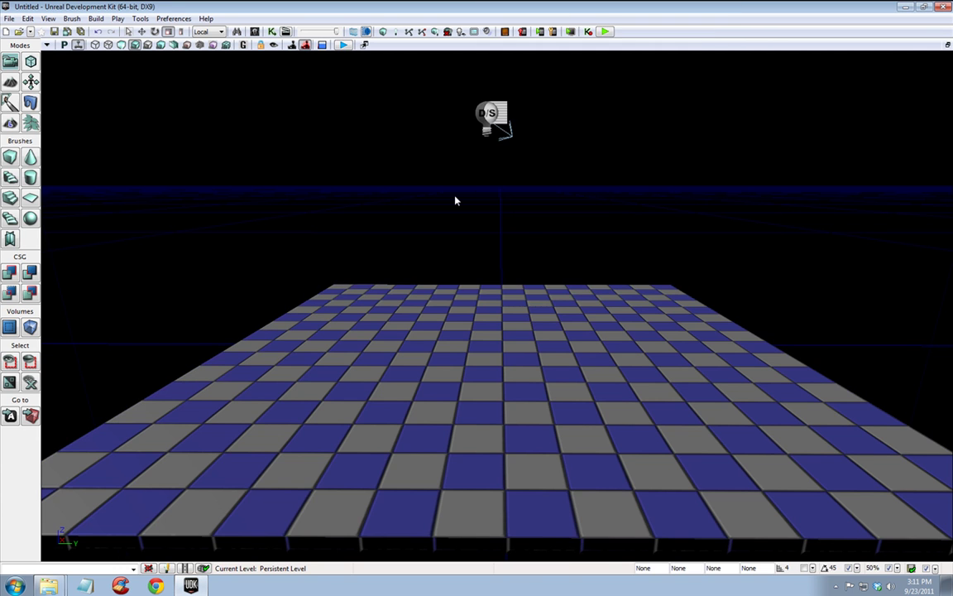
left_click(254, 32)
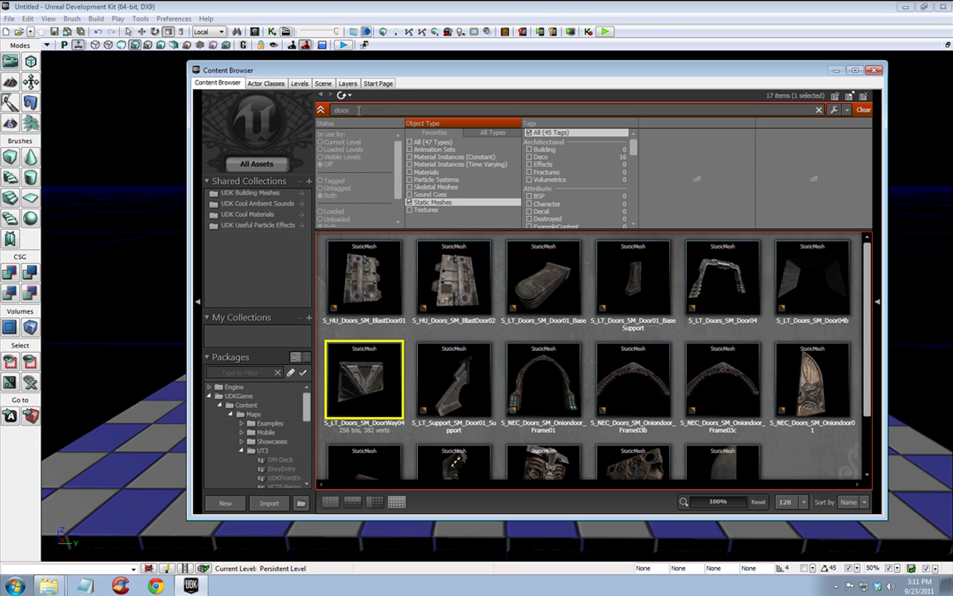
double_click(358, 110)
type("doo")
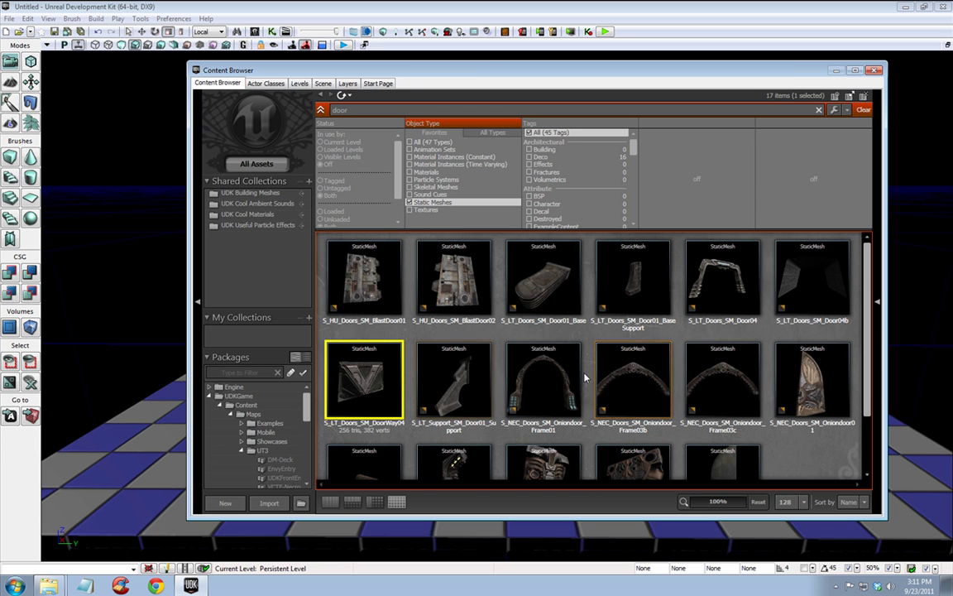
mouse_move(377, 405)
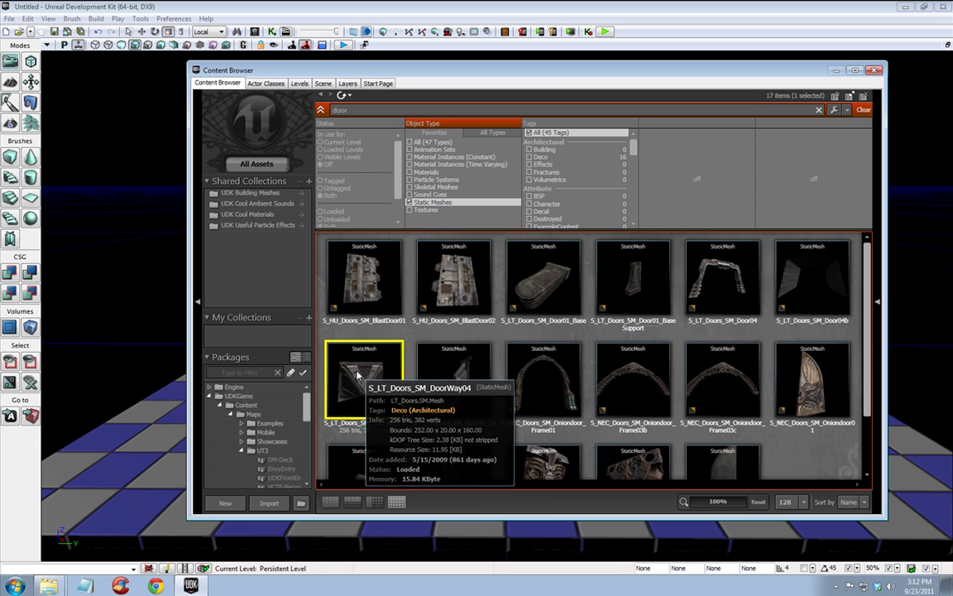
left_click_drag(357, 69, 901, 75)
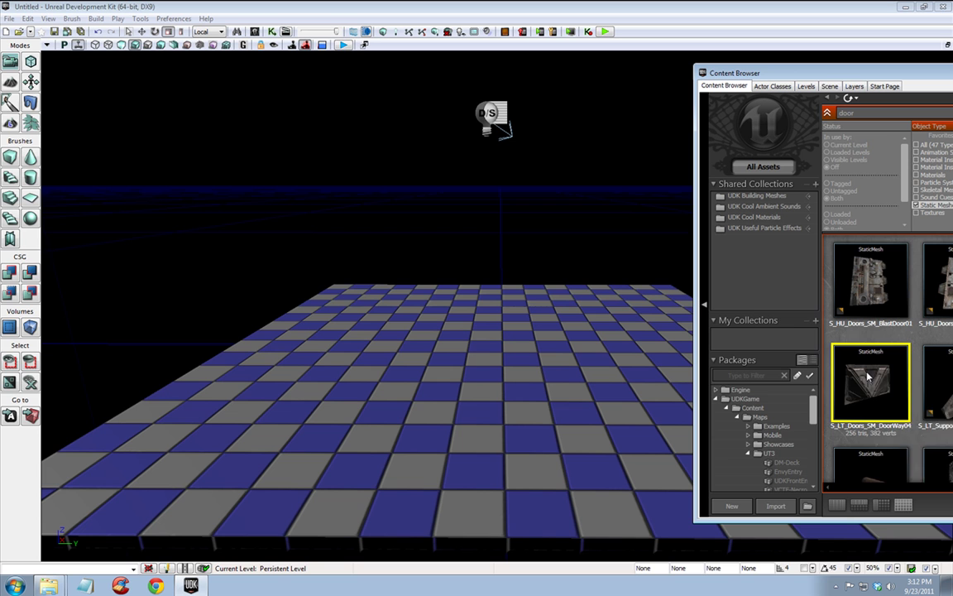
mouse_move(861, 353)
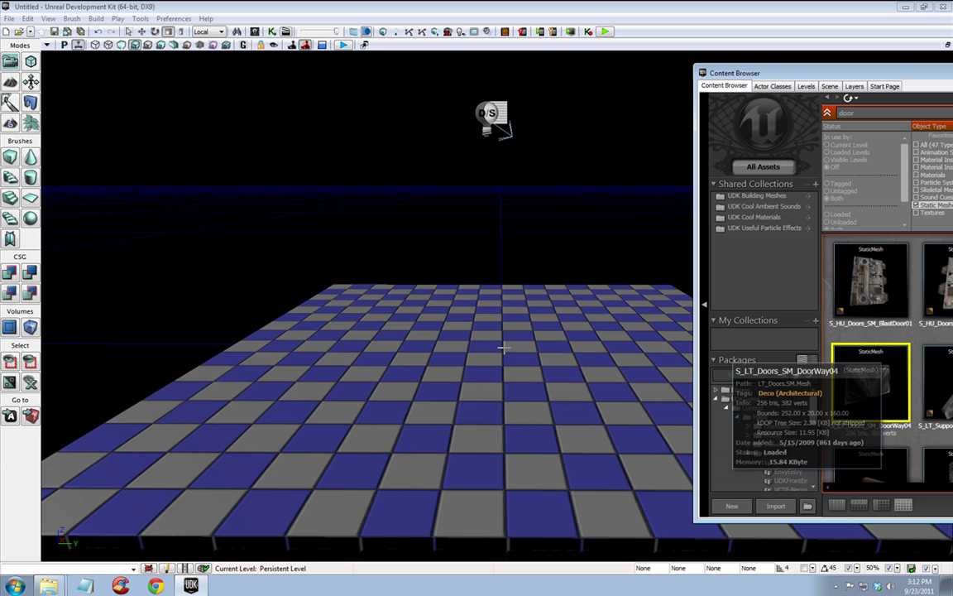
Add the S_LT_Doors_SM_DoorWay04 mesh as an InterpActor on the checkered floor, accepting the default factory options
right_click(462, 338)
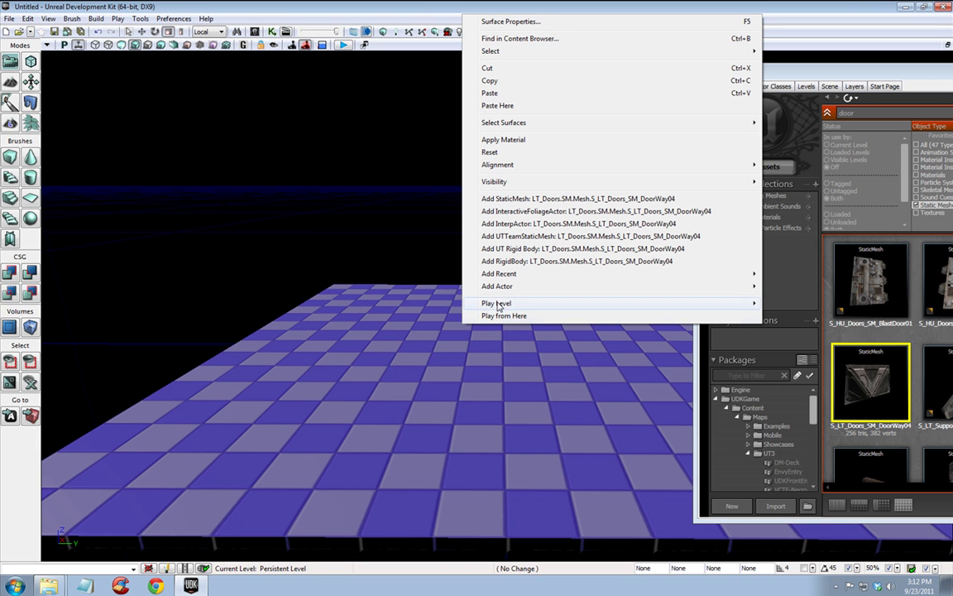
mouse_move(501, 293)
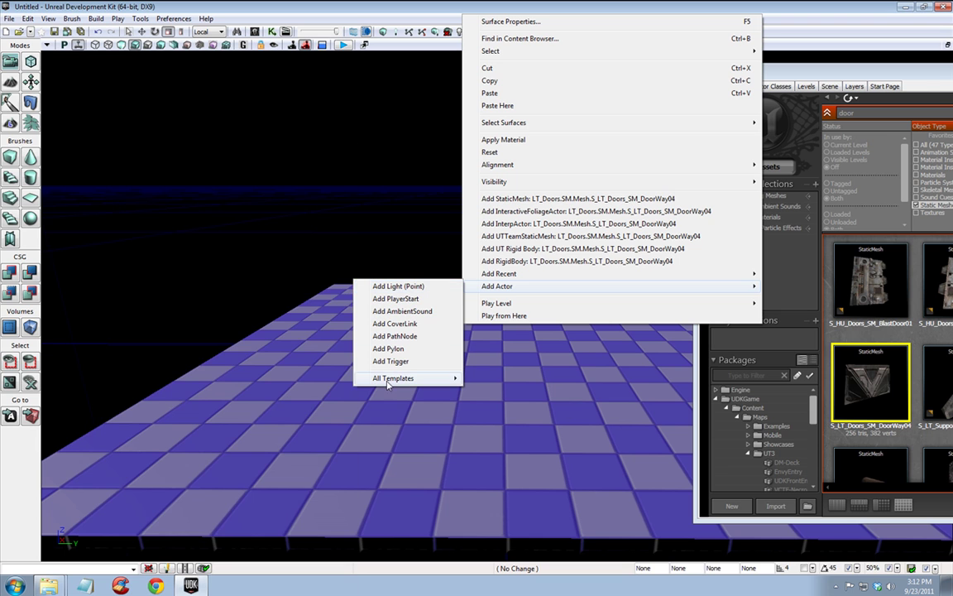
mouse_move(388, 381)
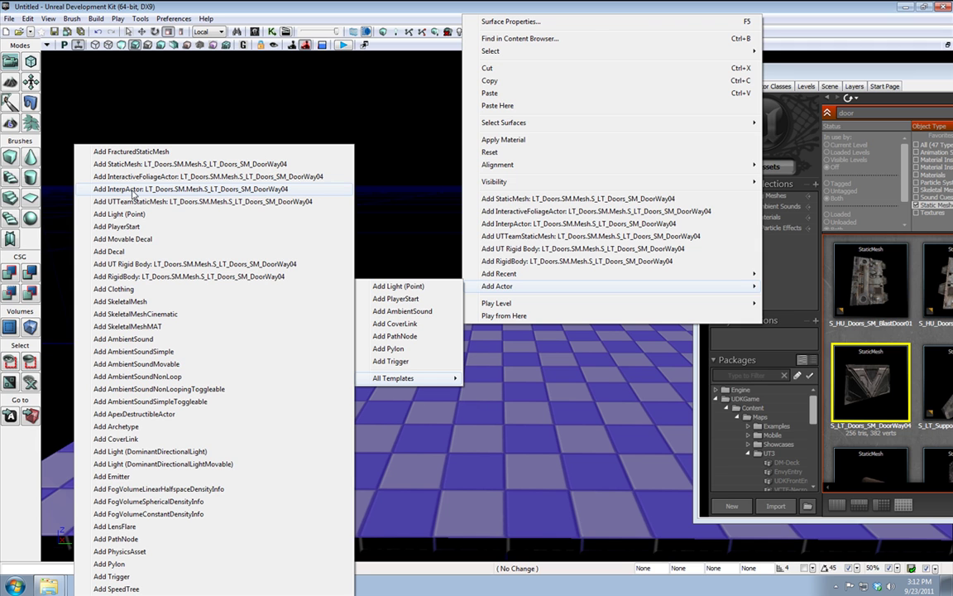
left_click(132, 192)
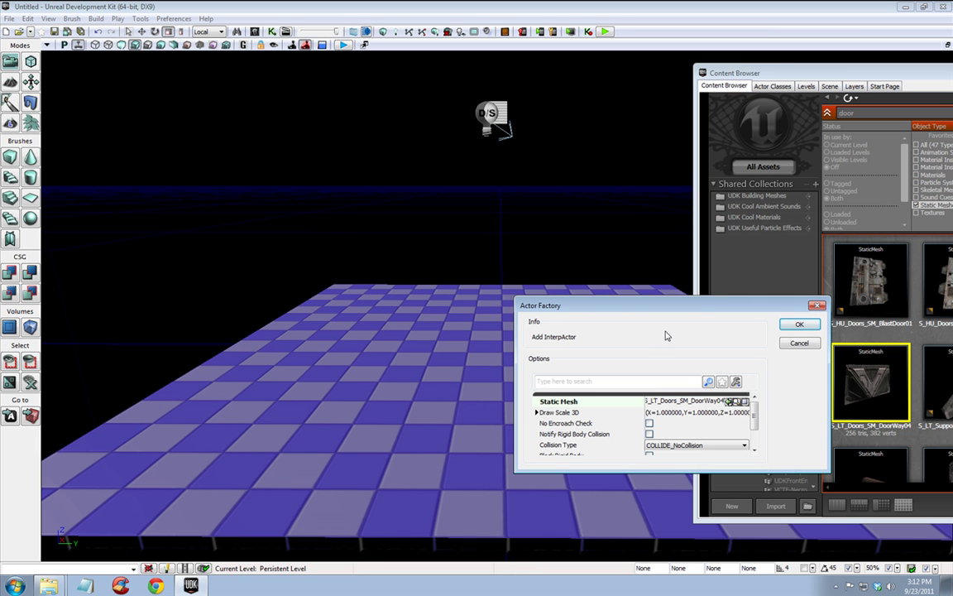
left_click_drag(696, 310, 448, 287)
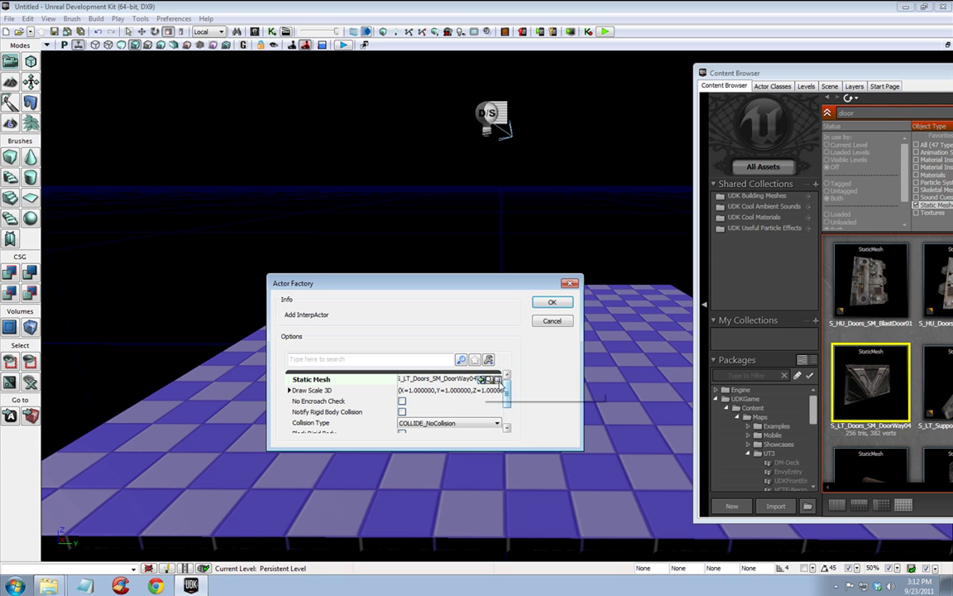
left_click(556, 303)
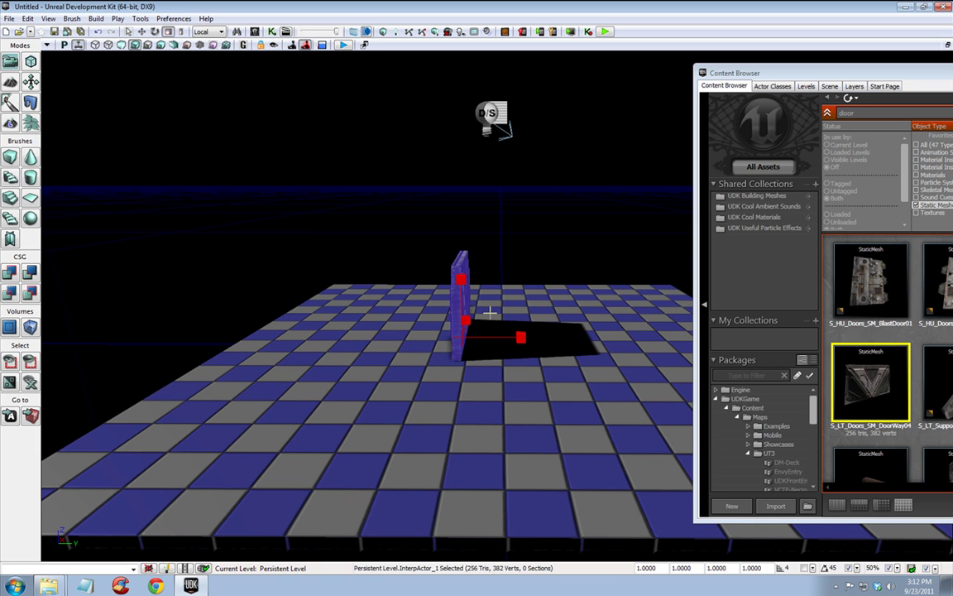
Rotate the door a quarter turn about its vertical axis so its wide face points toward the camera
key("space")
key("space")
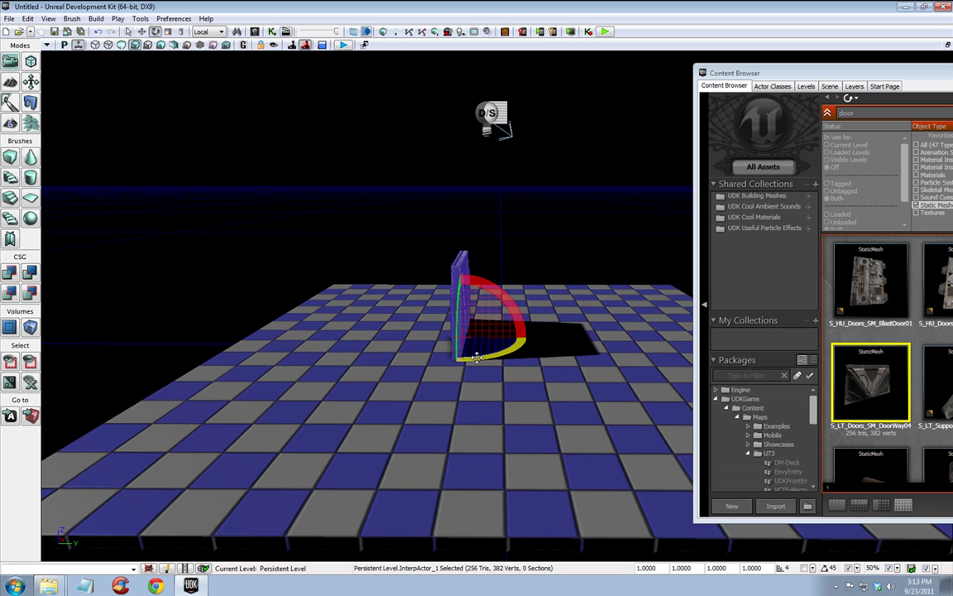
left_click_drag(476, 357, 549, 357)
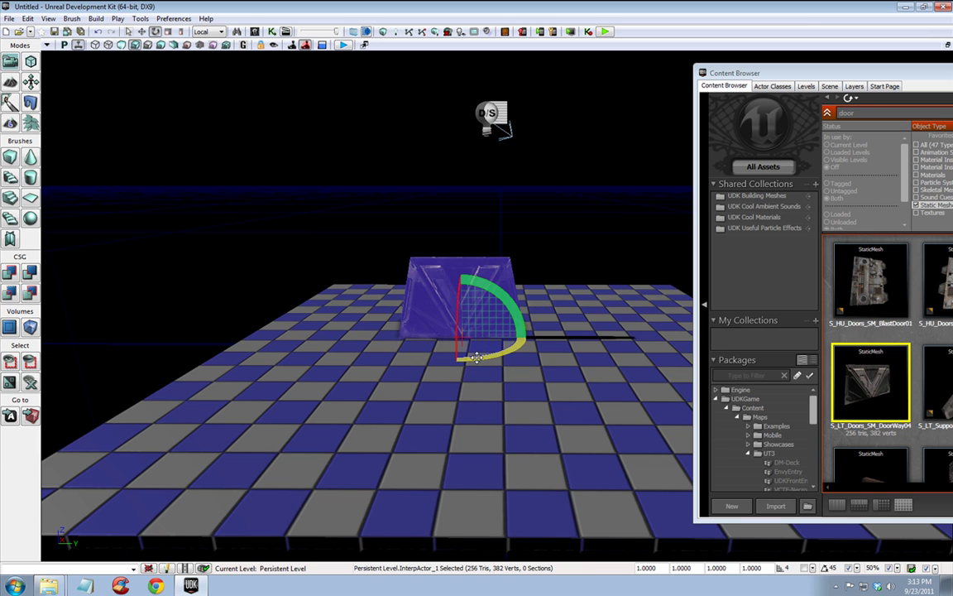
Add a Trigger actor on the floor near the door and, in the top view, move it in line with the door's end
right_click(400, 361)
mouse_move(410, 311)
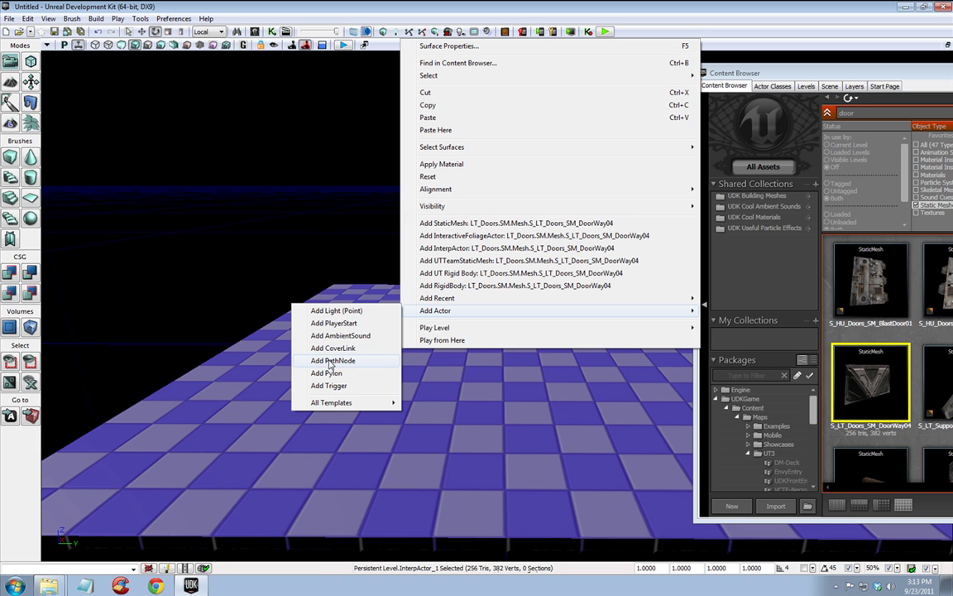
left_click(329, 385)
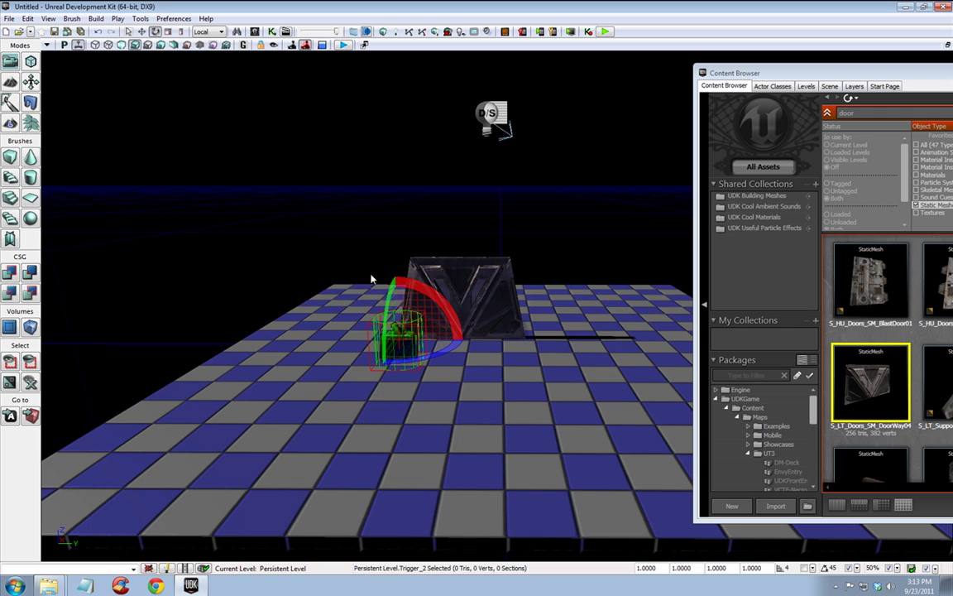
left_click(64, 44)
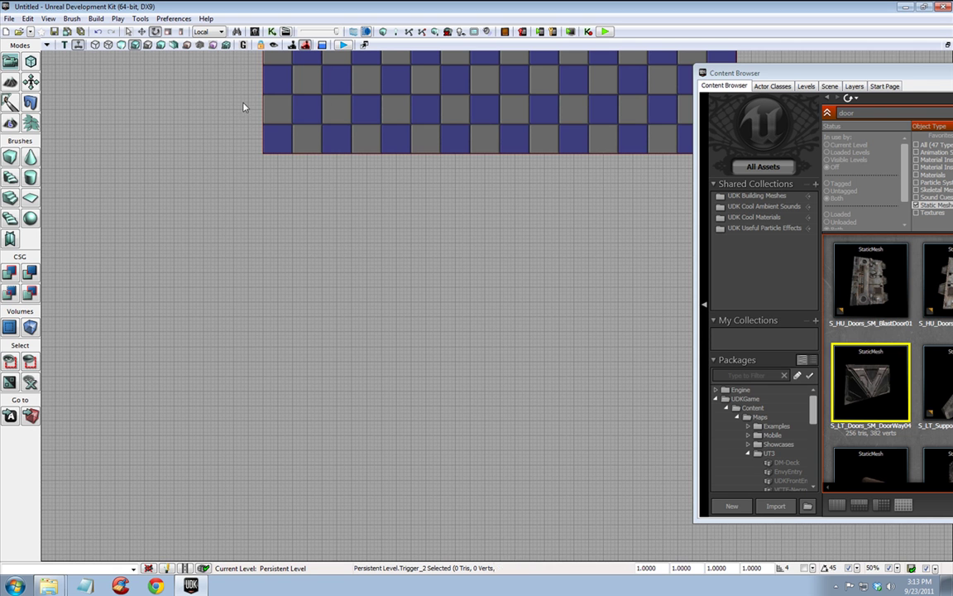
left_click_drag(439, 118, 380, 439)
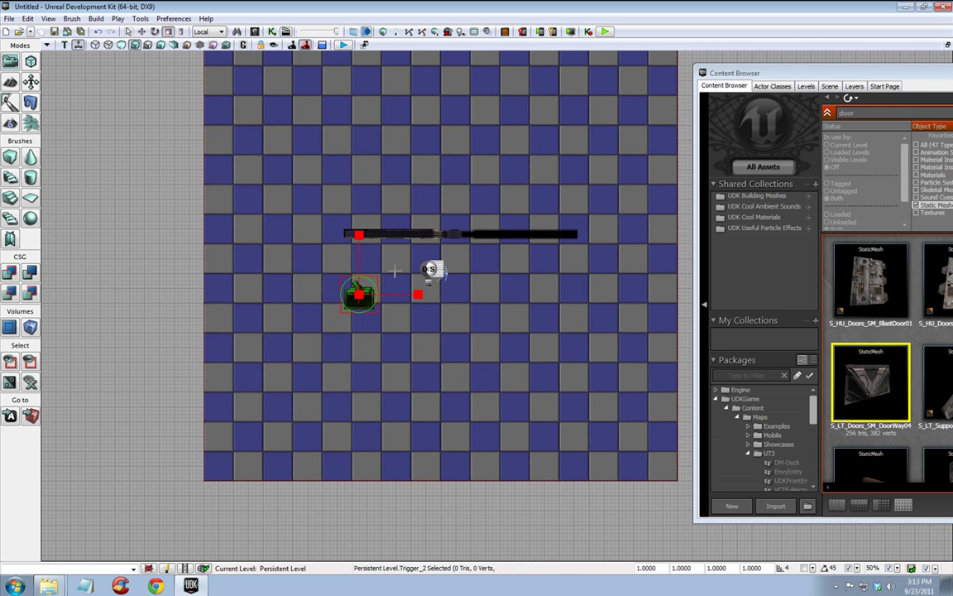
left_click_drag(358, 249, 356, 187)
left_click_drag(410, 236, 505, 234)
Scale the trigger uniformly in the top view until its circle extends well past both ends of the door
key("space")
key("space")
key("space")
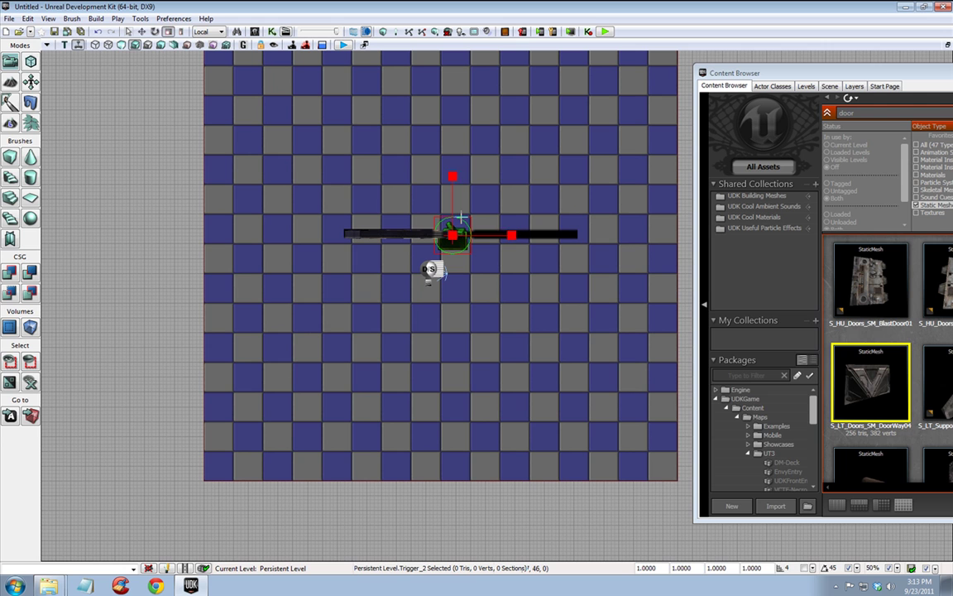
key("space")
key("space")
key("space")
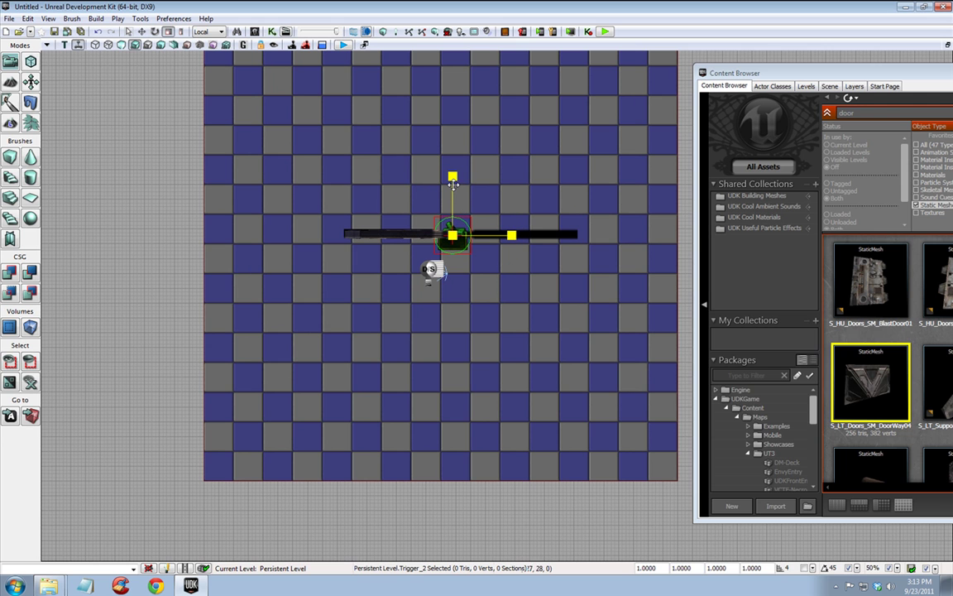
mouse_move(506, 235)
left_mouse_down()
mouse_move(546, 235)
mouse_move(488, 235)
mouse_move(509, 235)
left_mouse_up()
mouse_move(452, 178)
left_mouse_down()
mouse_move(452, 188)
mouse_move(451, 177)
left_mouse_up()
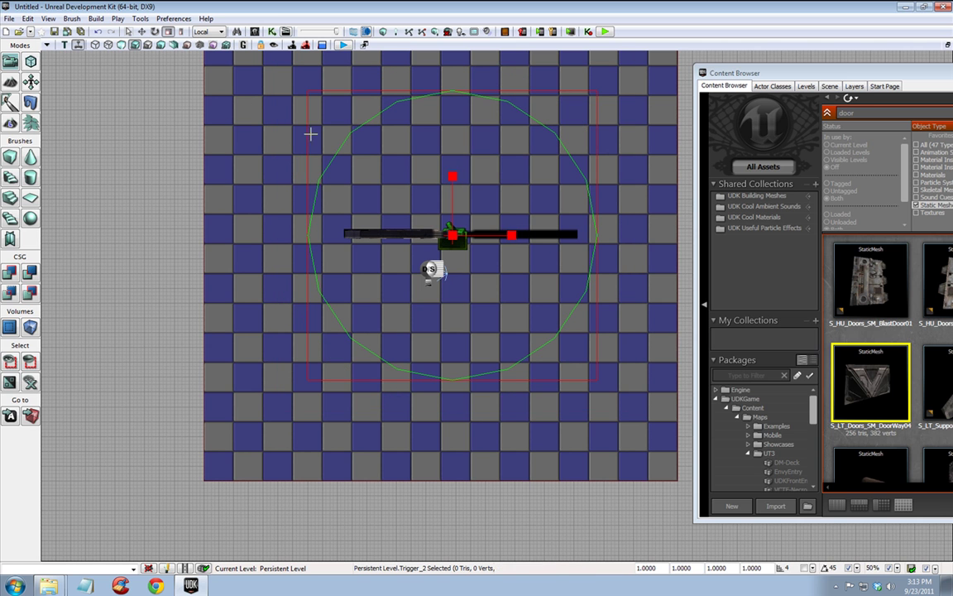
Stretch only the trigger's height in the front view with non-uniform scaling until it reaches the top of the door
left_click(65, 45)
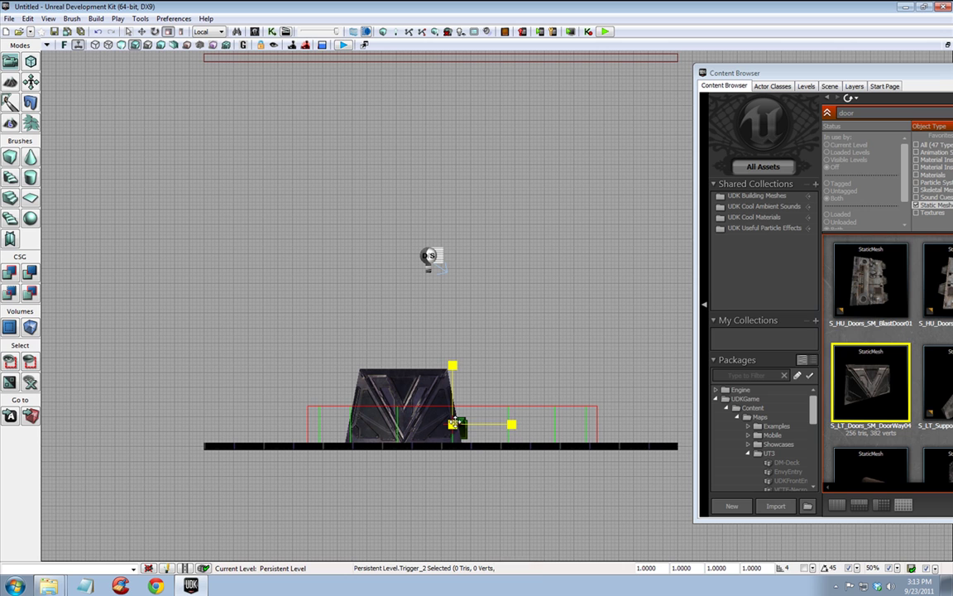
left_click(181, 32)
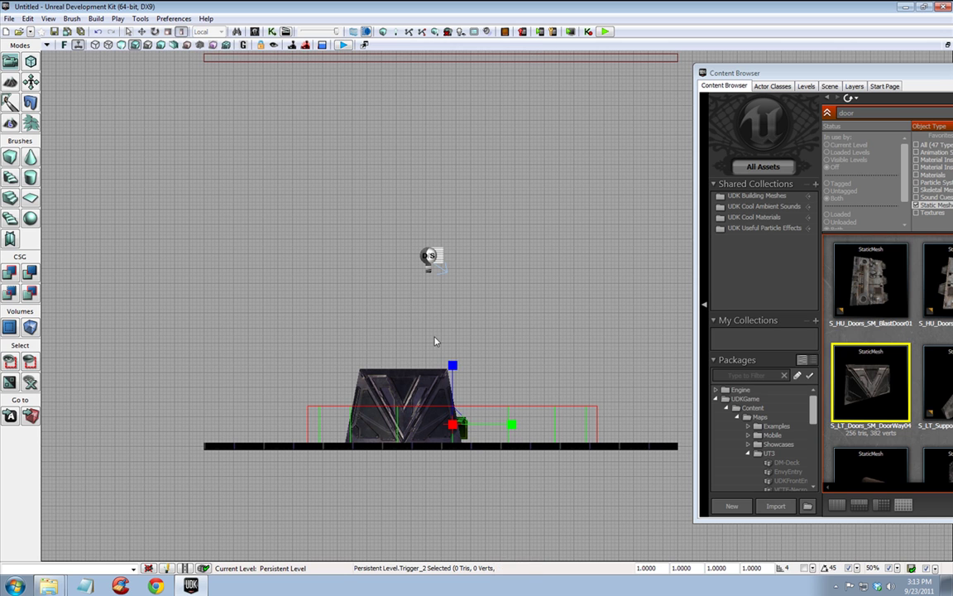
mouse_move(453, 364)
left_mouse_down()
mouse_move(453, 306)
mouse_move(452, 345)
left_mouse_up()
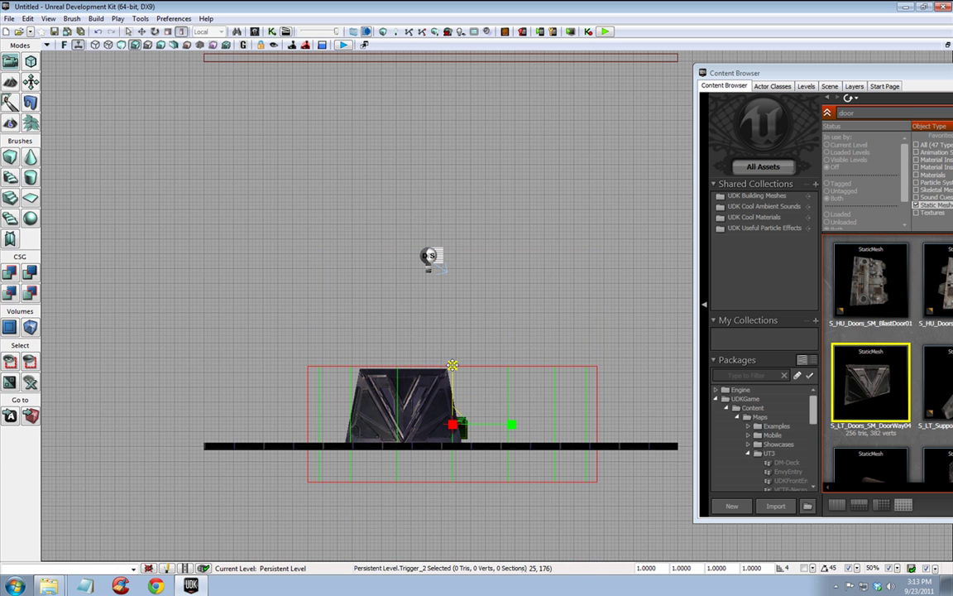
Move the trigger sideways to centre it on the door and raise it so its base sits just below the floor
key("space")
left_click_drag(503, 425, 451, 431)
left_click_drag(401, 381, 401, 357)
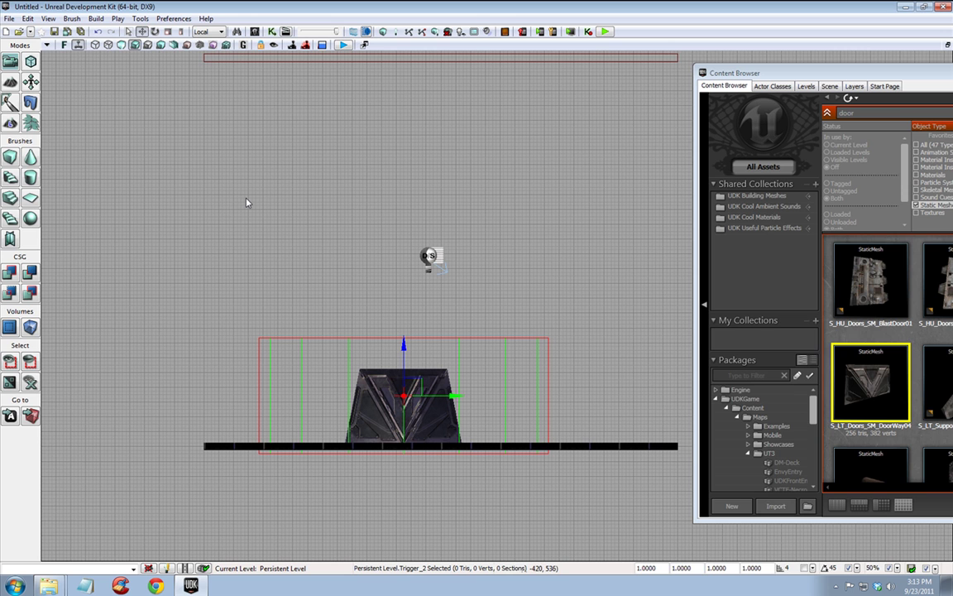
Shrink the trigger's radius with uniform scaling in the perspective view so its cylinder encloses the door more closely
left_click(63, 45)
left_click(64, 49)
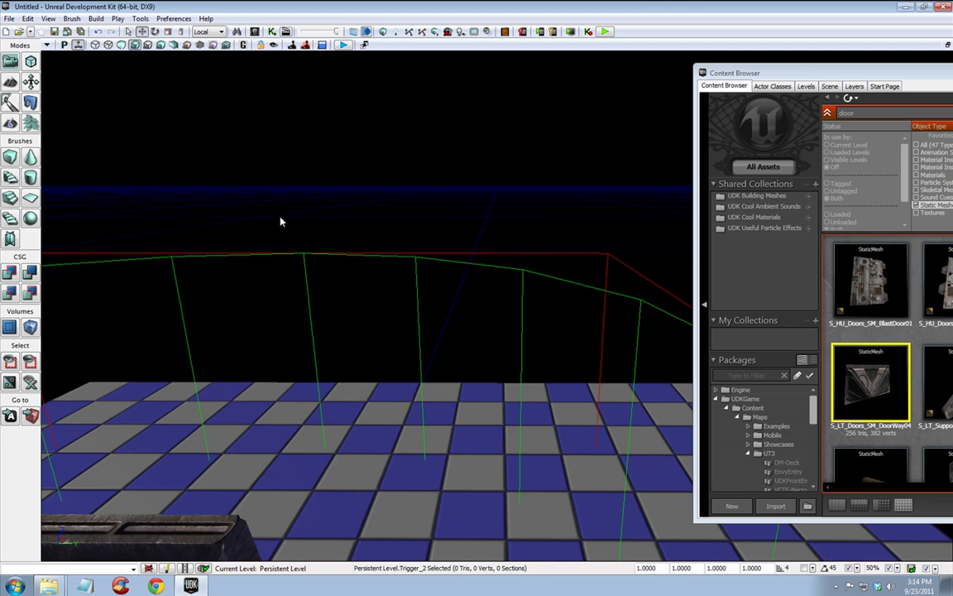
left_click_drag(279, 218, 280, 348)
left_click_drag(302, 238, 312, 274)
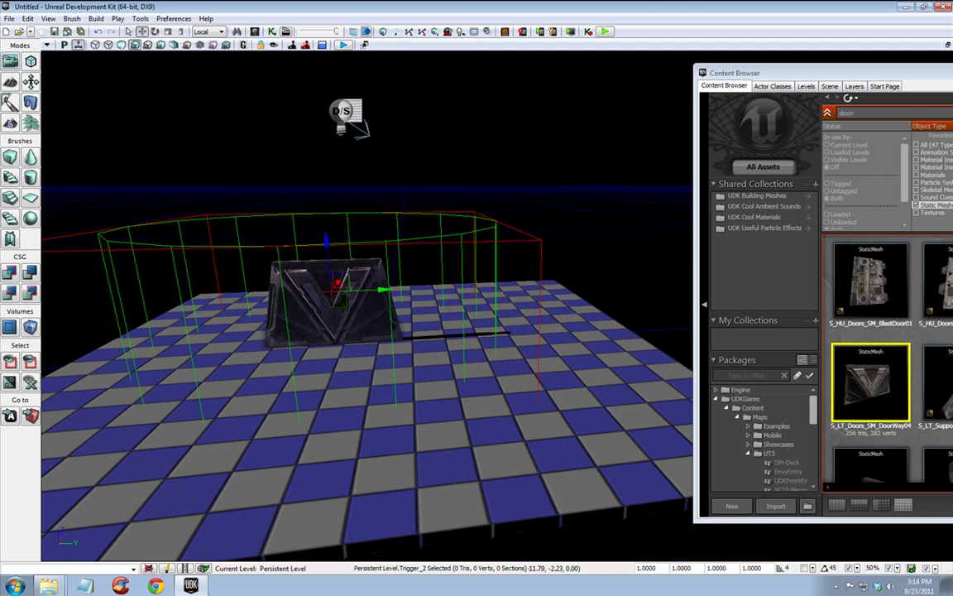
key("space")
key("space")
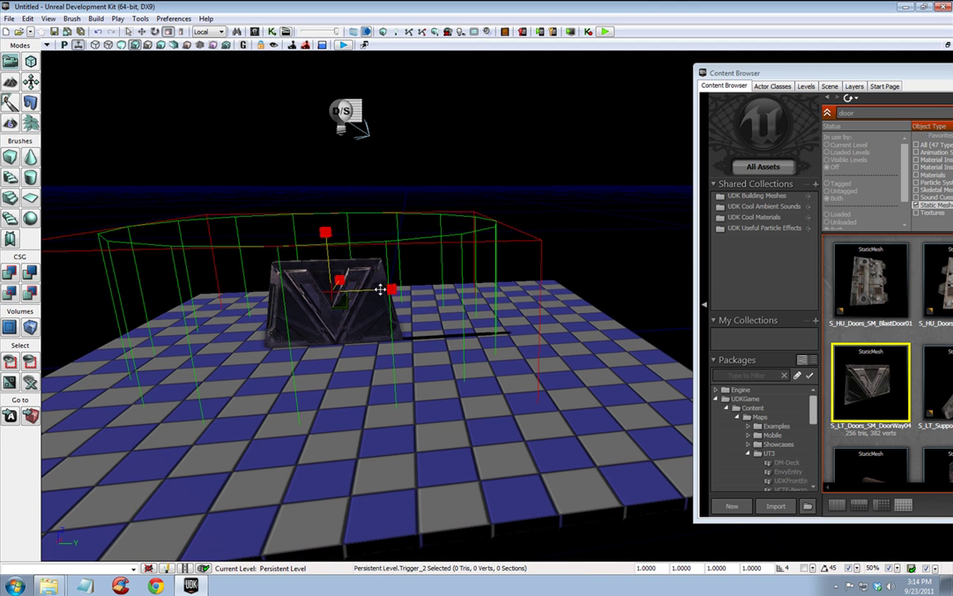
mouse_move(391, 289)
left_mouse_down()
mouse_move(356, 292)
mouse_move(401, 290)
mouse_move(373, 289)
mouse_move(391, 289)
left_mouse_up()
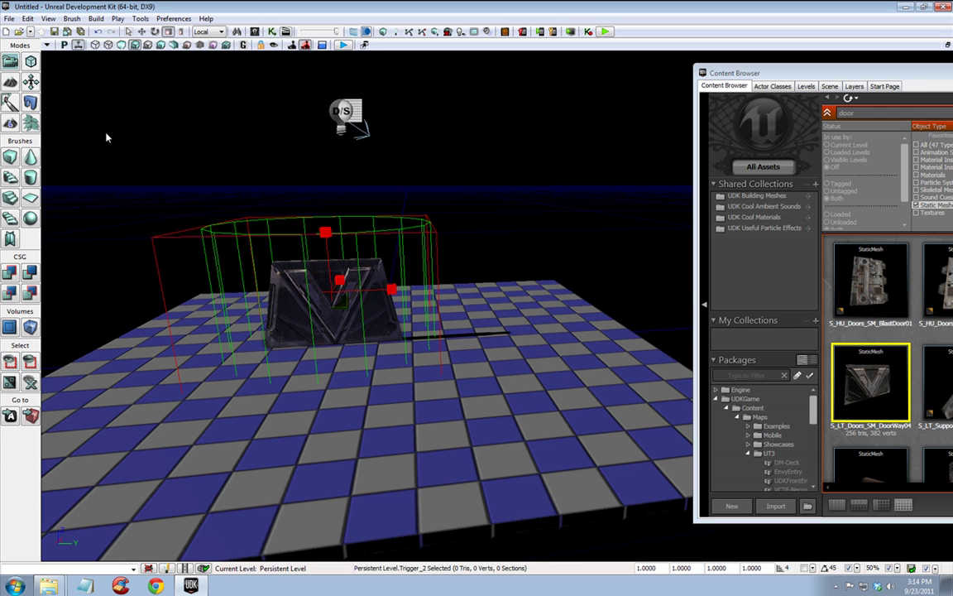
Examine how the trigger surrounds the door in the top, front and perspective views
left_click(63, 45)
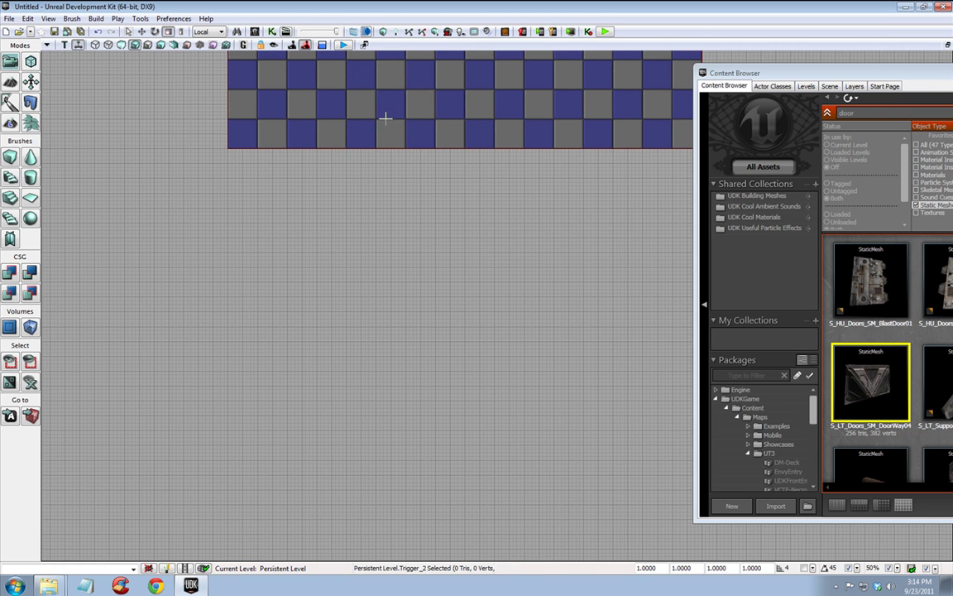
right_click_drag(385, 116, 369, 173)
left_click_drag(369, 172, 379, 198)
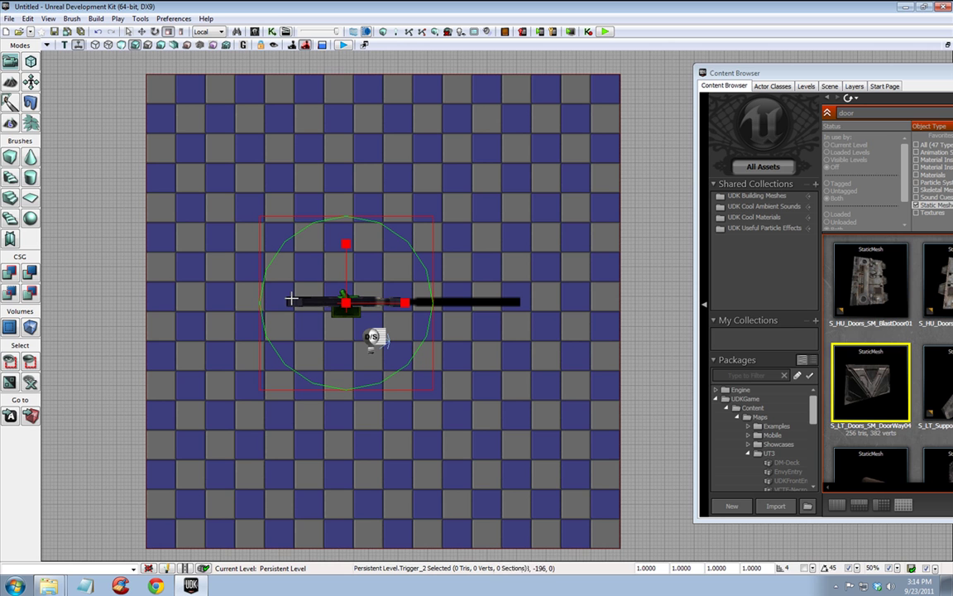
left_click(63, 45)
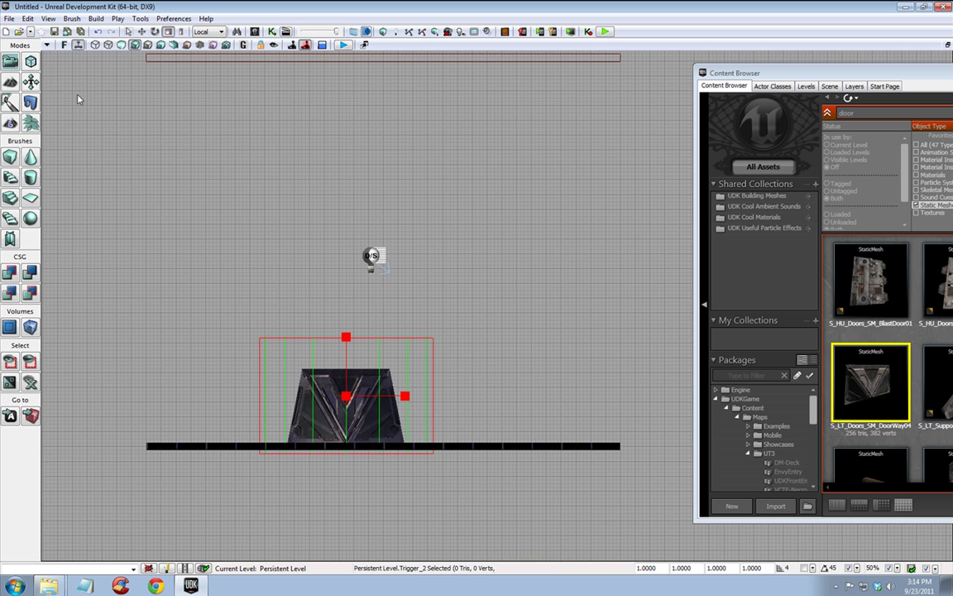
left_click(64, 44)
left_click(64, 45)
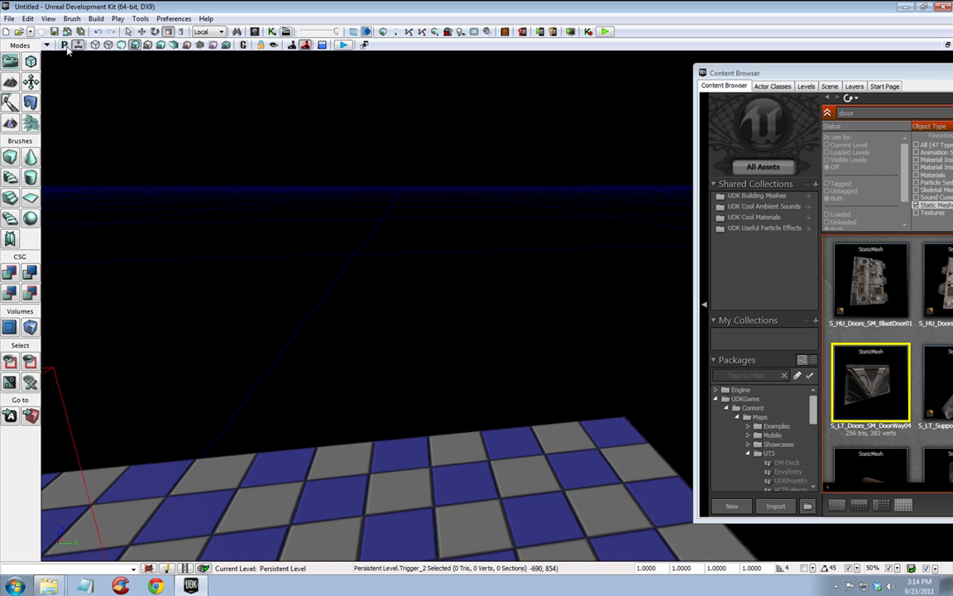
mouse_move(258, 458)
left_mouse_down()
mouse_move(257, 431)
mouse_move(247, 538)
mouse_move(269, 563)
mouse_move(258, 458)
left_mouse_up()
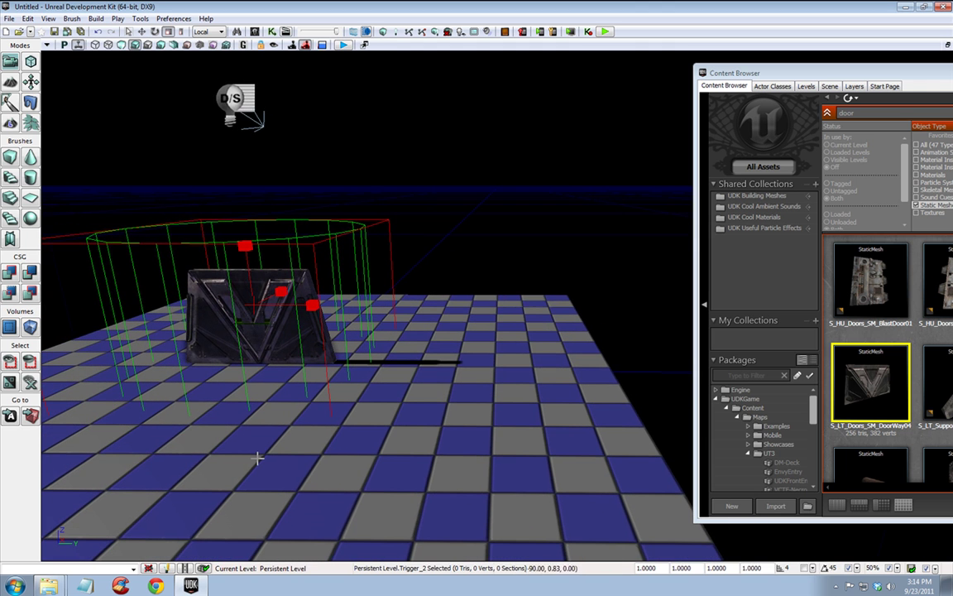
middle_click_drag(257, 458, 231, 474)
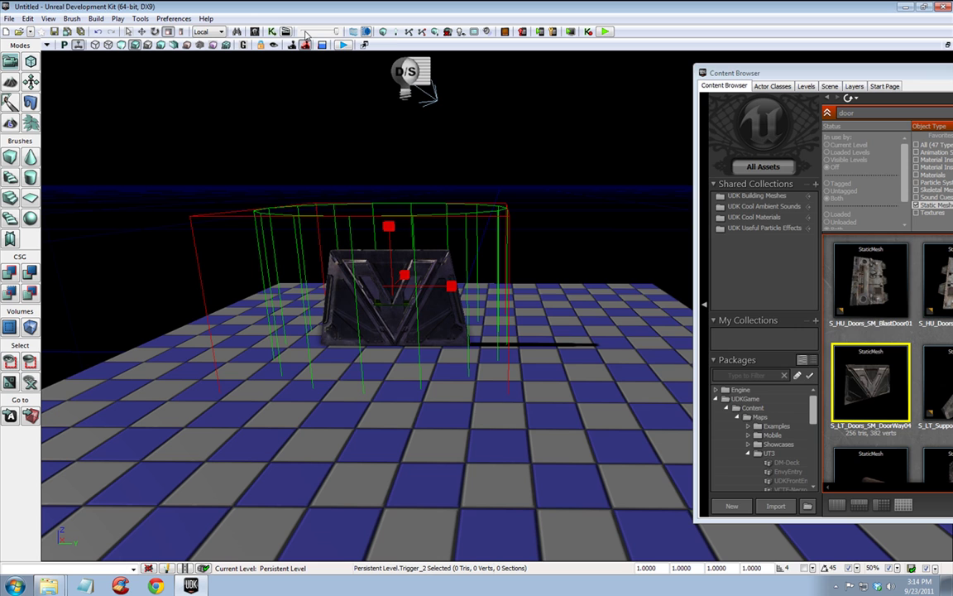
Open the level's Kismet sequence and add a new Matinee object to it
left_click(272, 31)
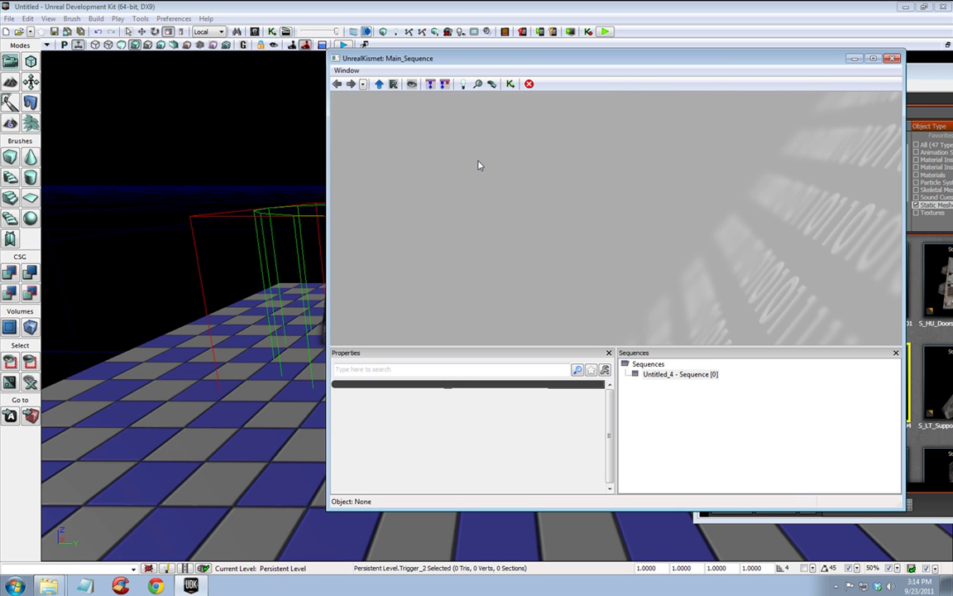
right_click(618, 145)
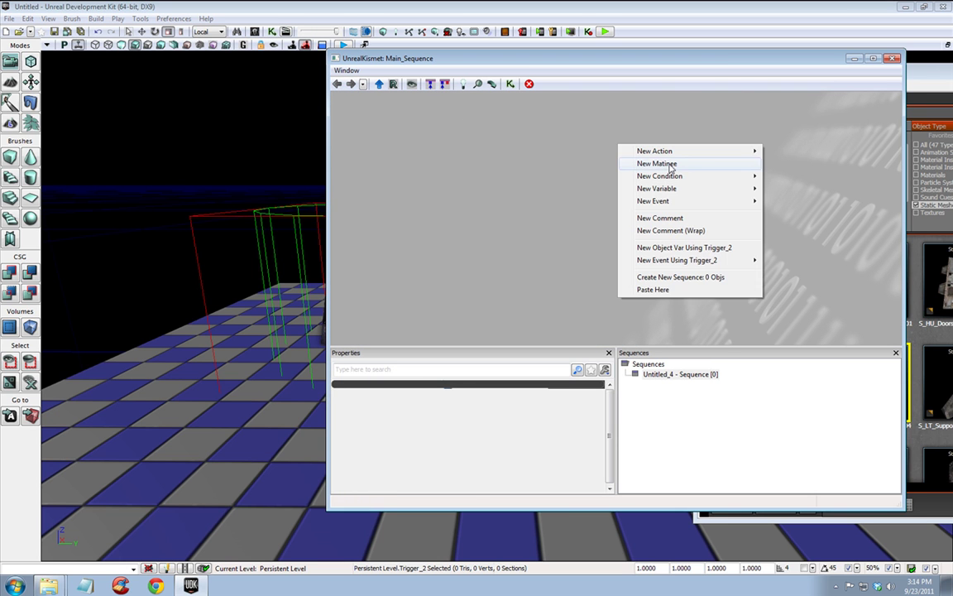
left_click(658, 164)
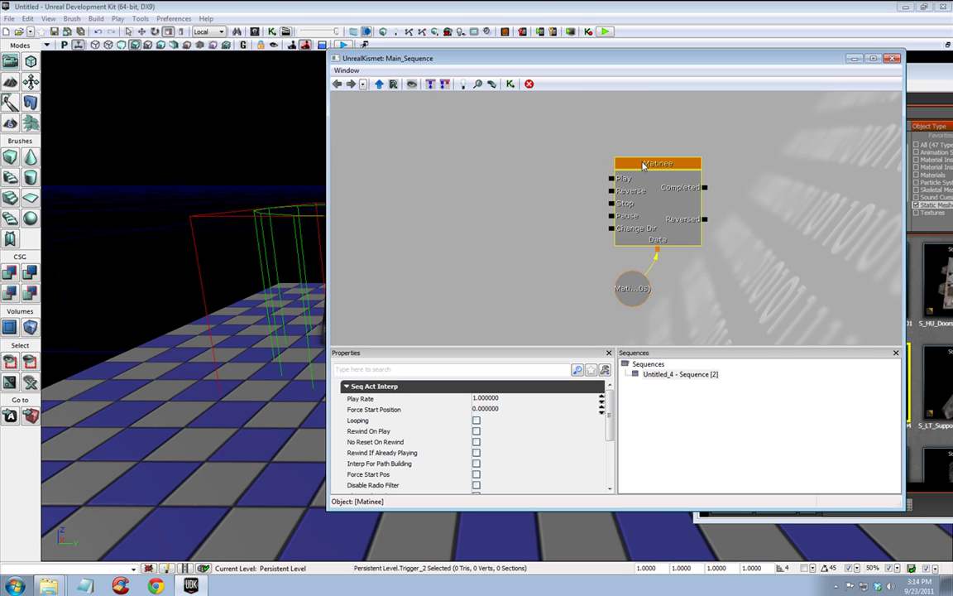
Create a Touch event in the Kismet sequence using the selected trigger, beside the Matinee object
right_click(510, 178)
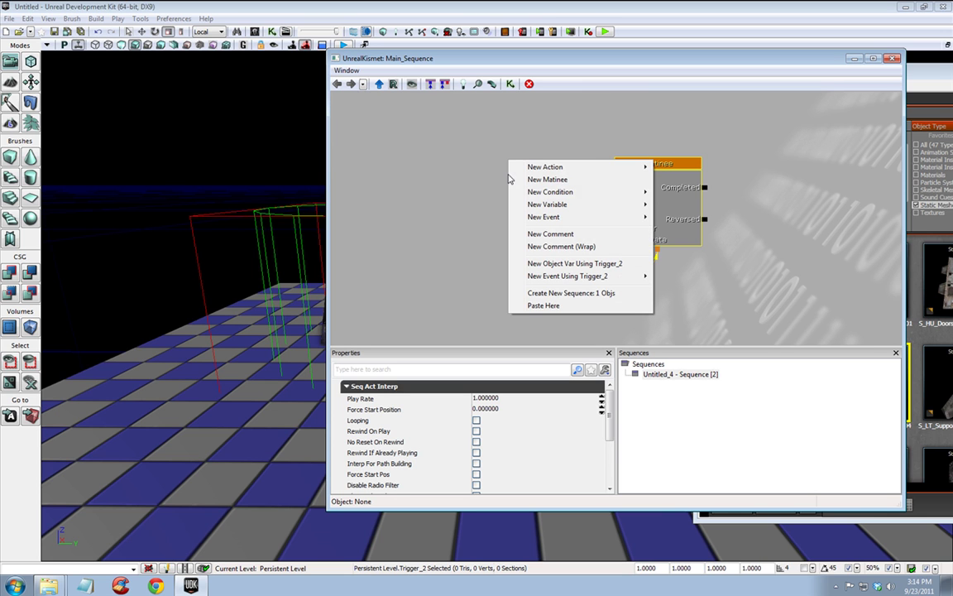
mouse_move(539, 275)
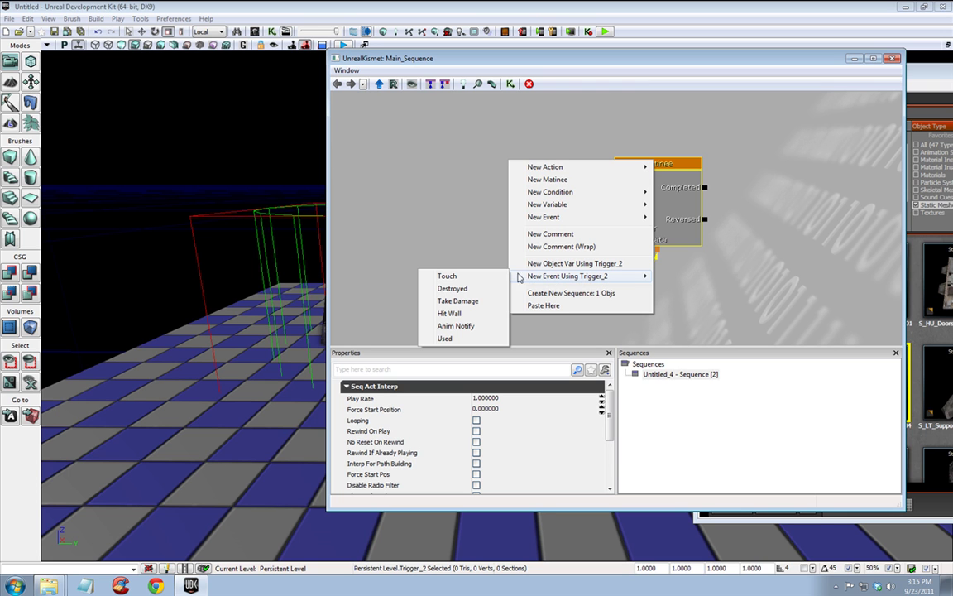
left_click(462, 277)
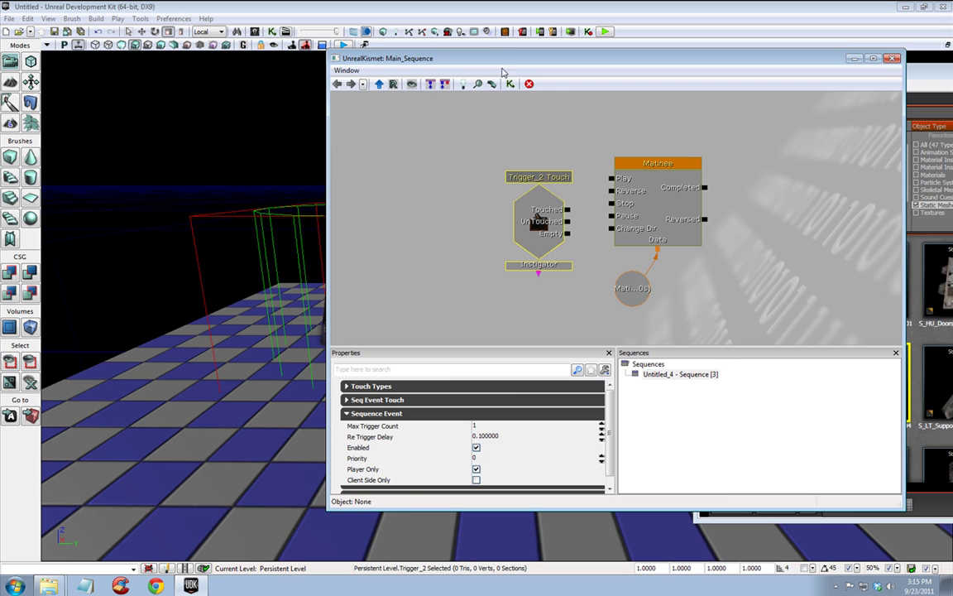
Link the trigger event's Touched output to the Matinee's Play input and its UnTouched output to Reverse
left_click_drag(499, 59, 879, 107)
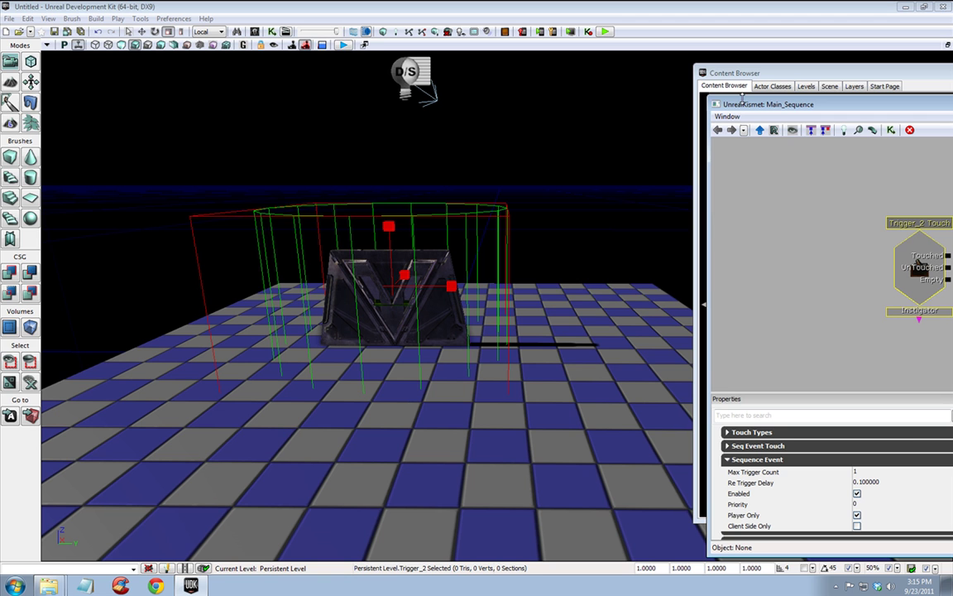
left_click_drag(742, 100, 416, 85)
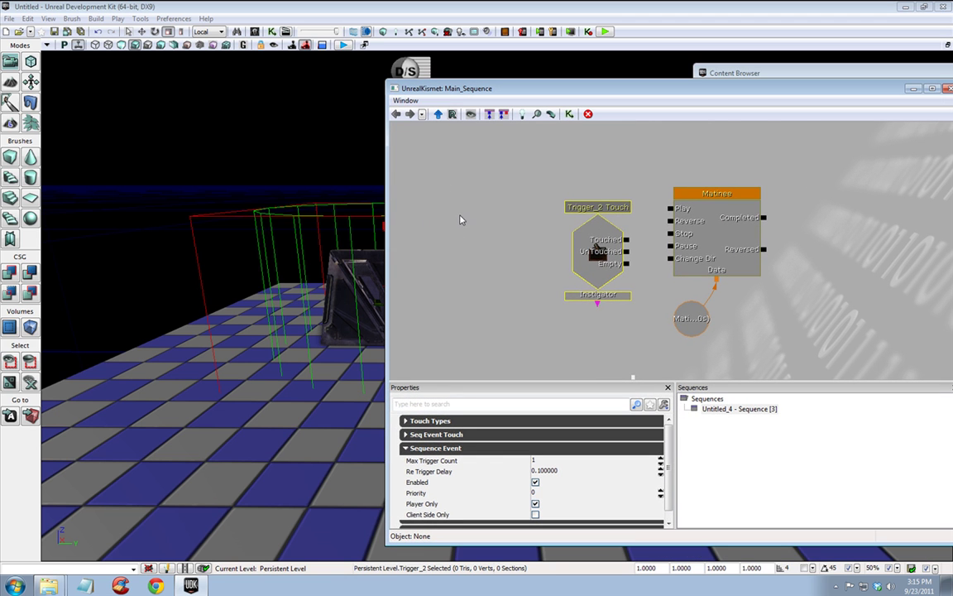
right_click(461, 200)
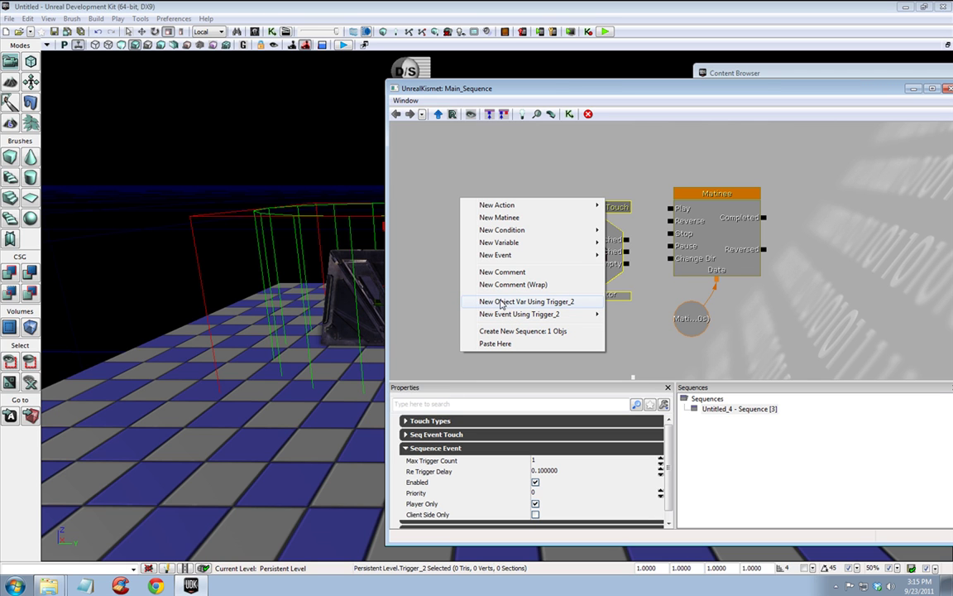
left_click(568, 85)
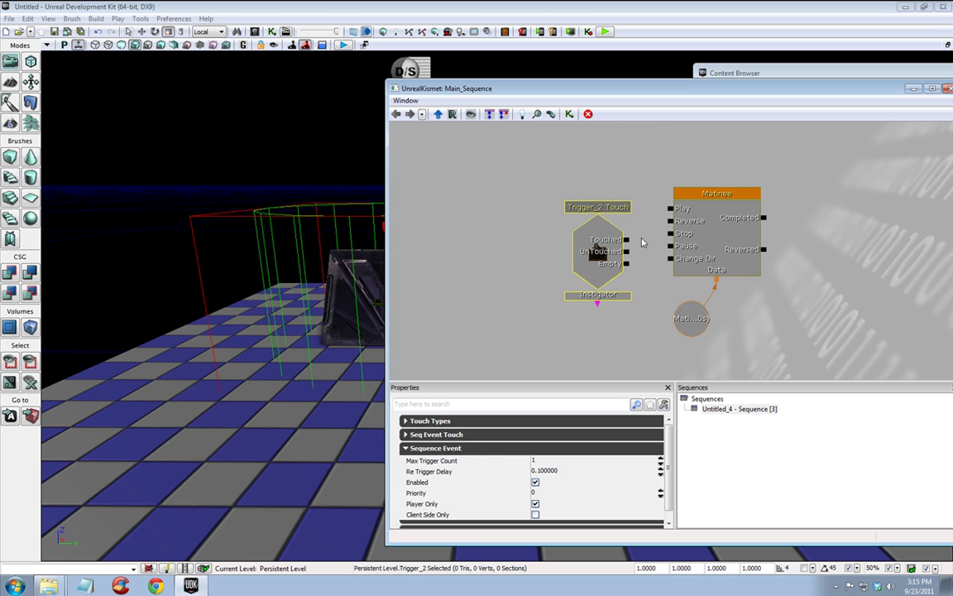
left_click_drag(626, 239, 670, 209)
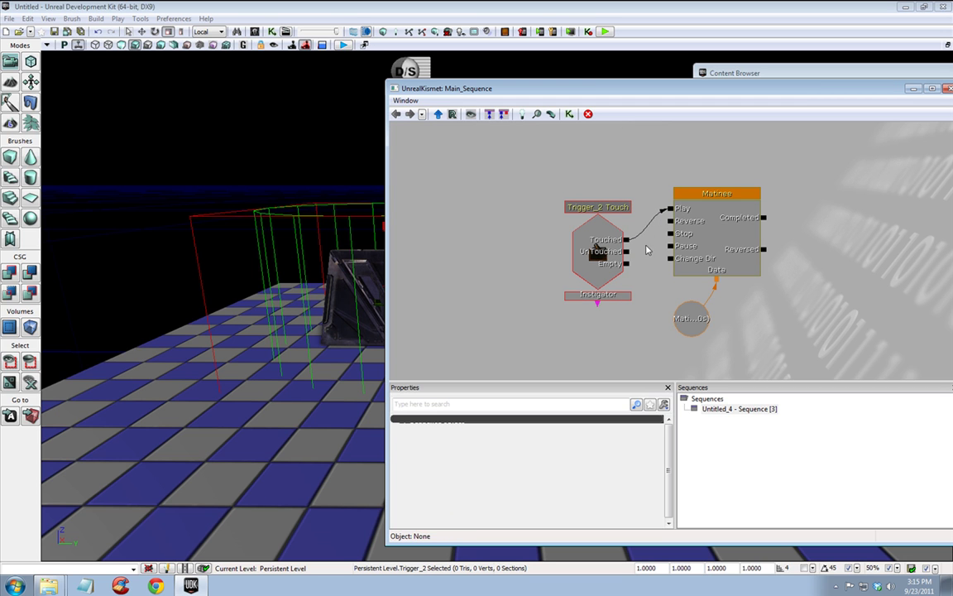
left_click_drag(626, 251, 671, 222)
Set the trigger Touch event's Max Trigger Count to 0
left_click(597, 241)
left_click(593, 240)
left_click_drag(613, 90, 582, 56)
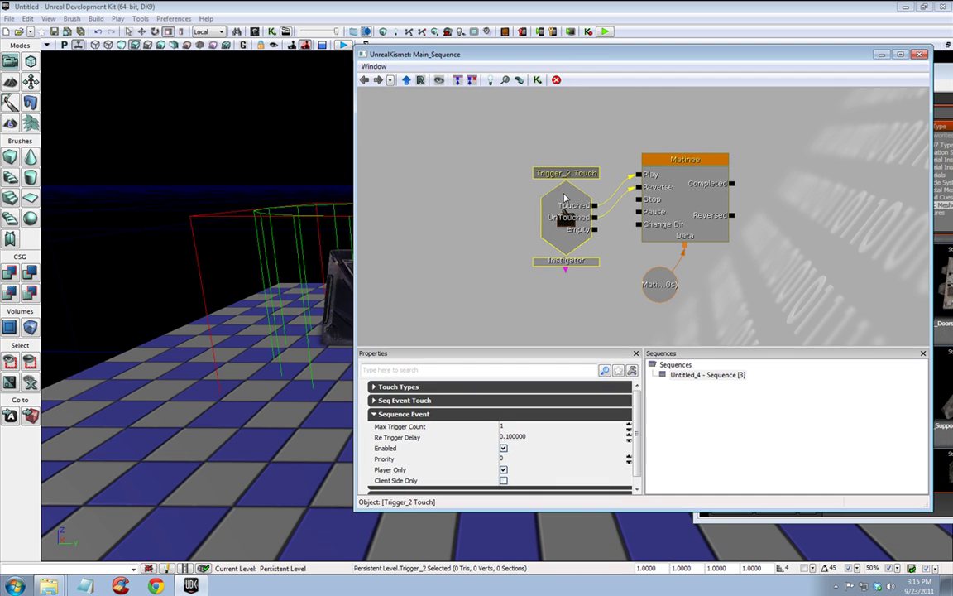
left_click(374, 415)
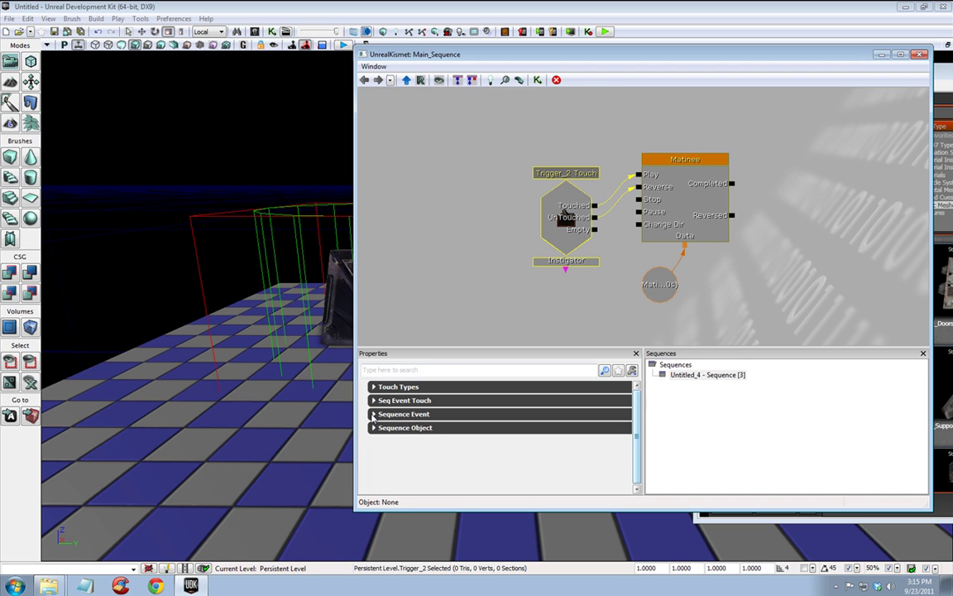
left_click(374, 414)
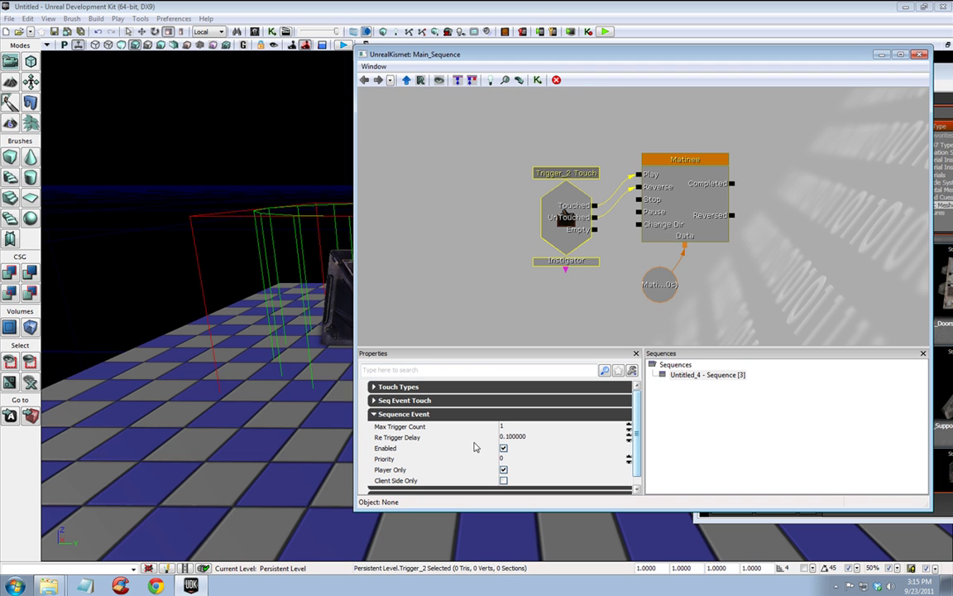
left_click(501, 427)
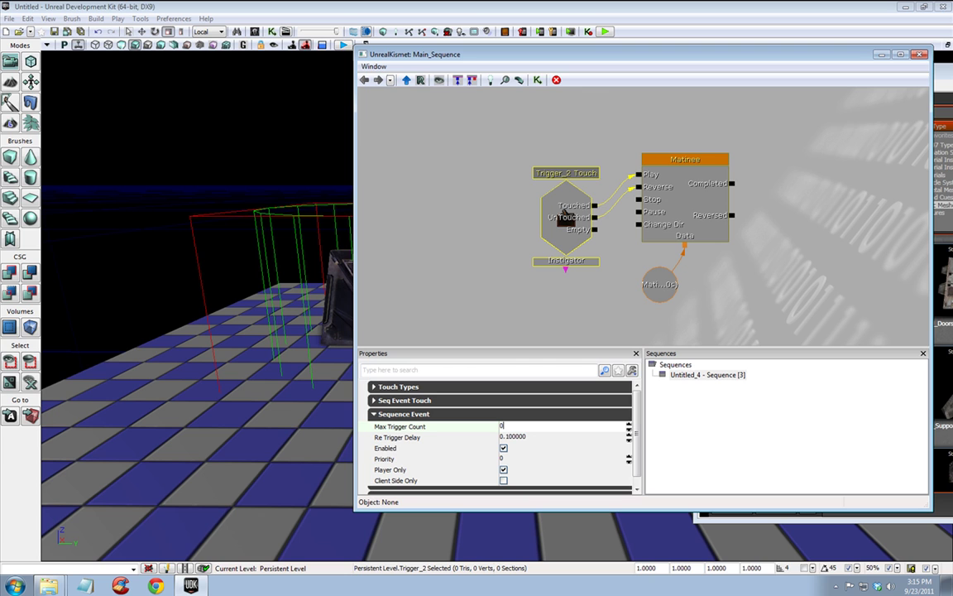
left_click(502, 426)
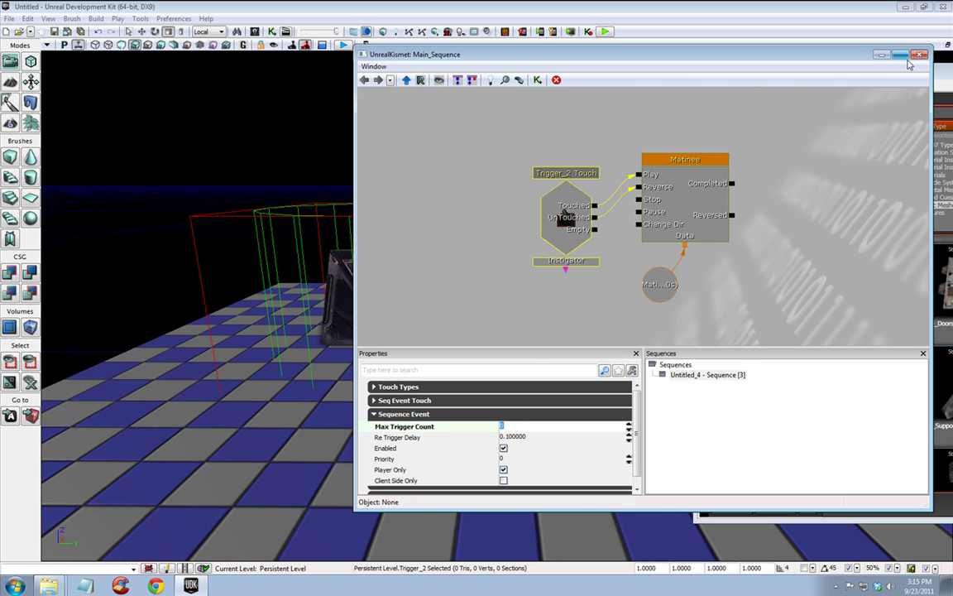
Select the door in the perspective view and open the Matinee editor, placed so that the door stays visible
left_click(882, 54)
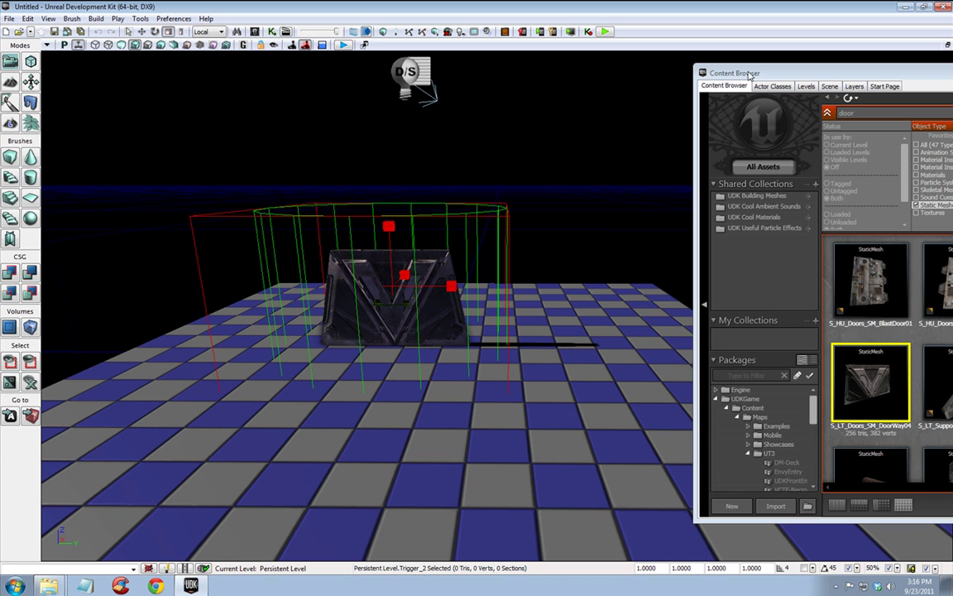
left_click_drag(749, 75, 922, 110)
left_click(378, 273)
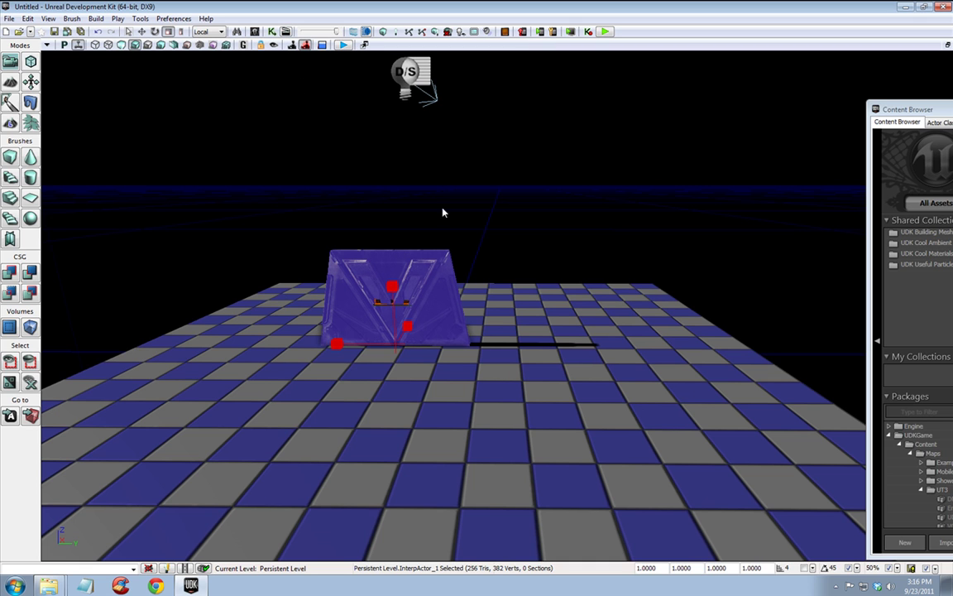
left_click(286, 31)
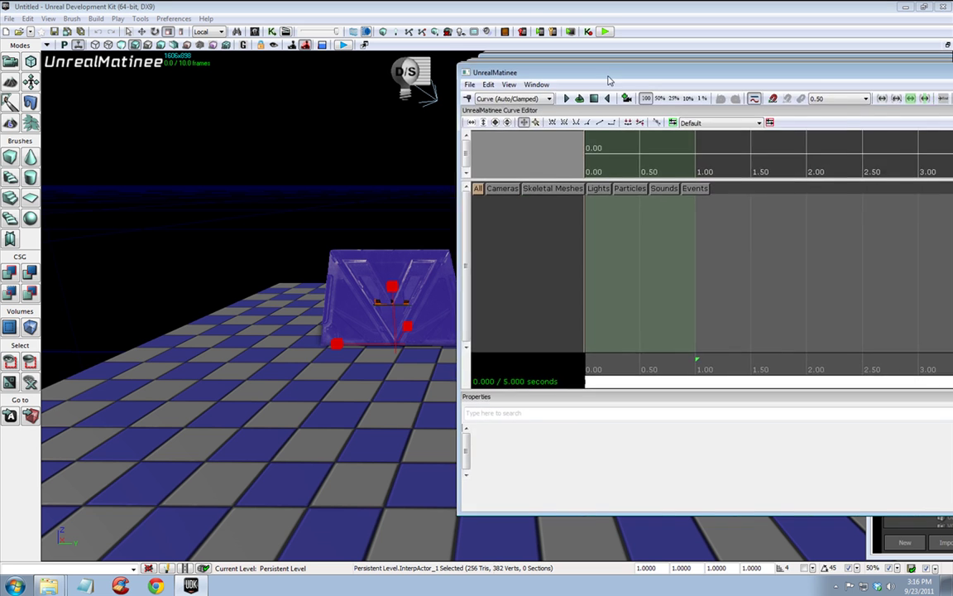
left_click_drag(608, 79, 592, 121)
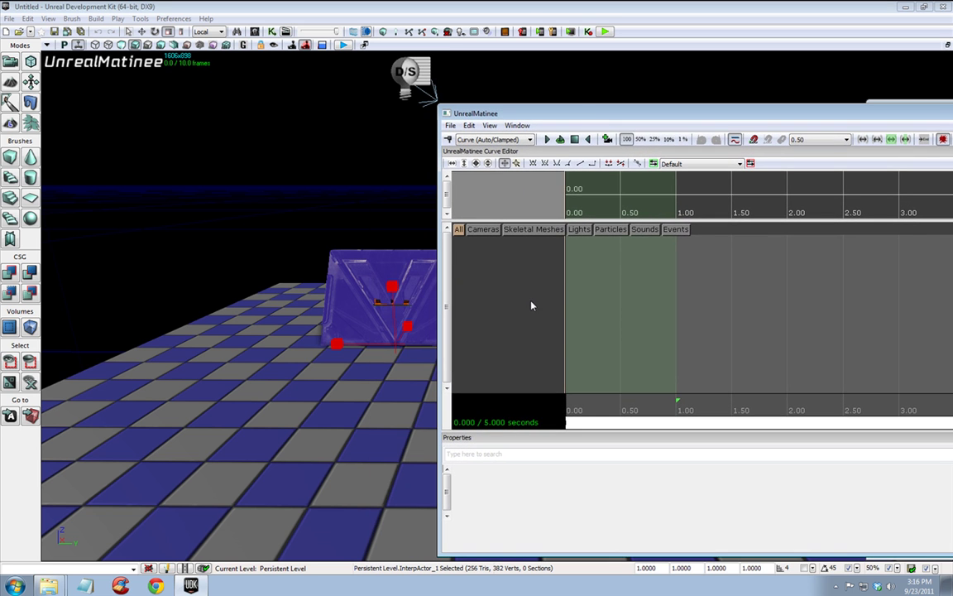
left_click_drag(560, 120, 632, 112)
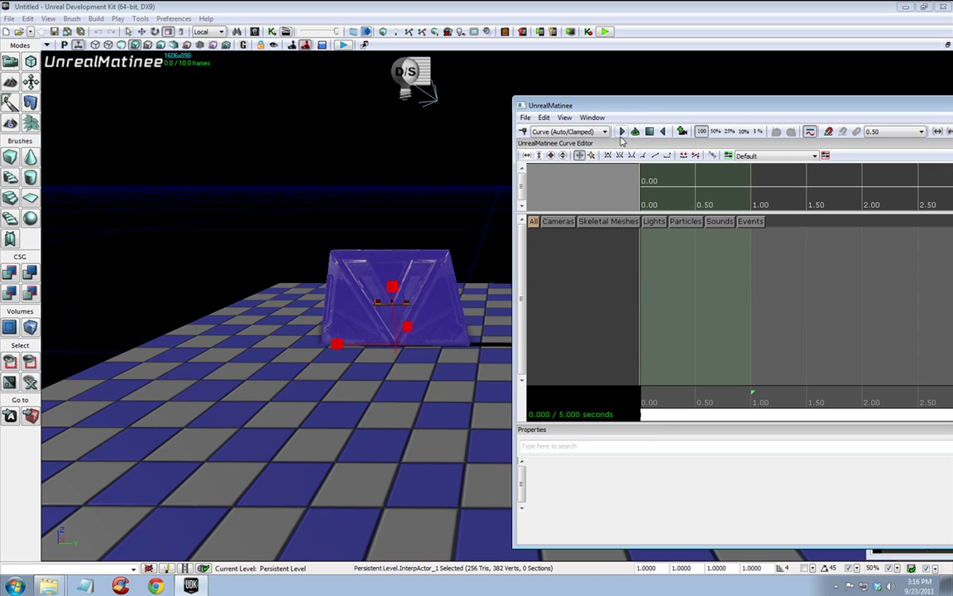
Add a new empty group named Doors in the Matinee and give it a movement track
right_click(562, 237)
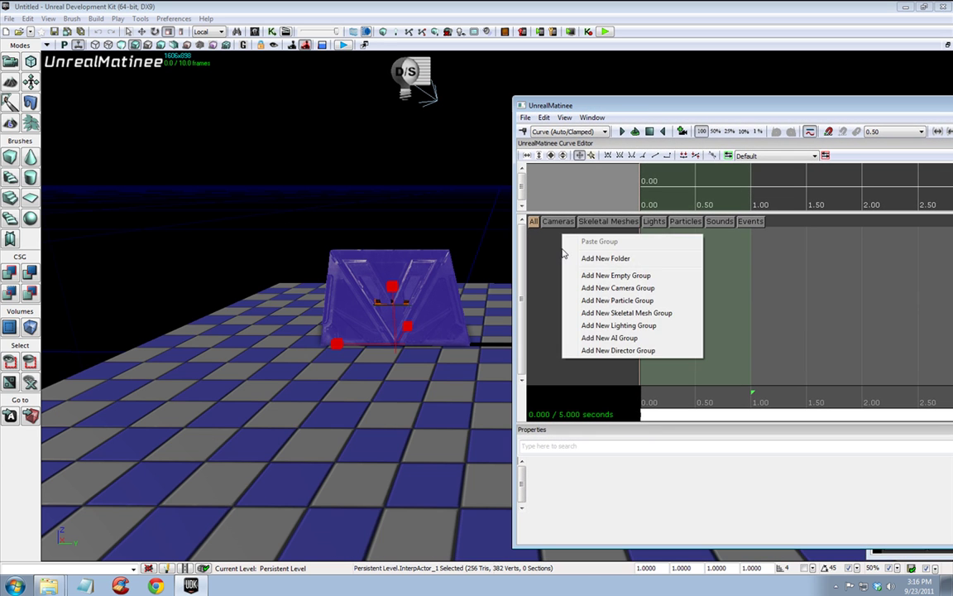
left_click(604, 276)
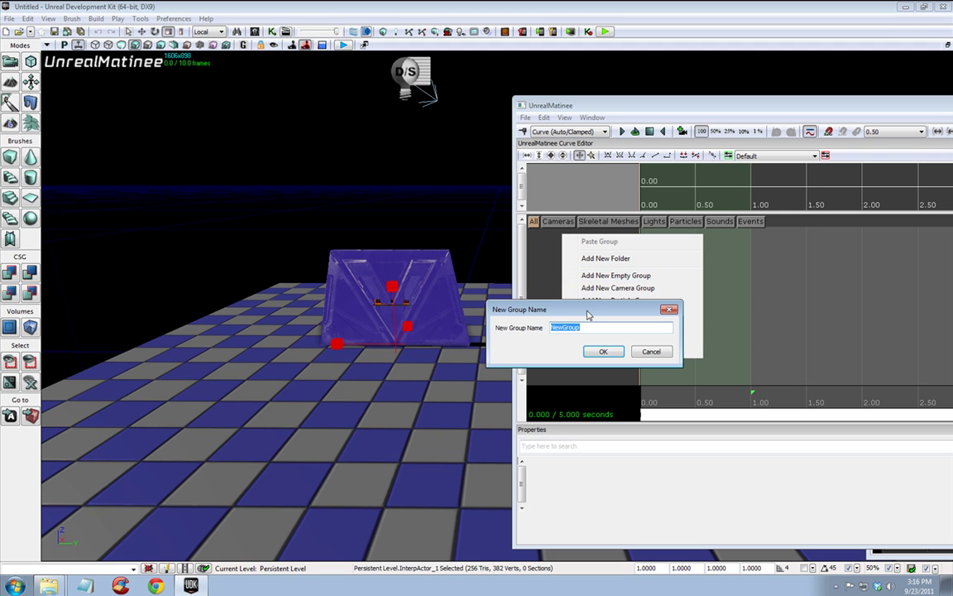
type("Doors")
left_click(602, 352)
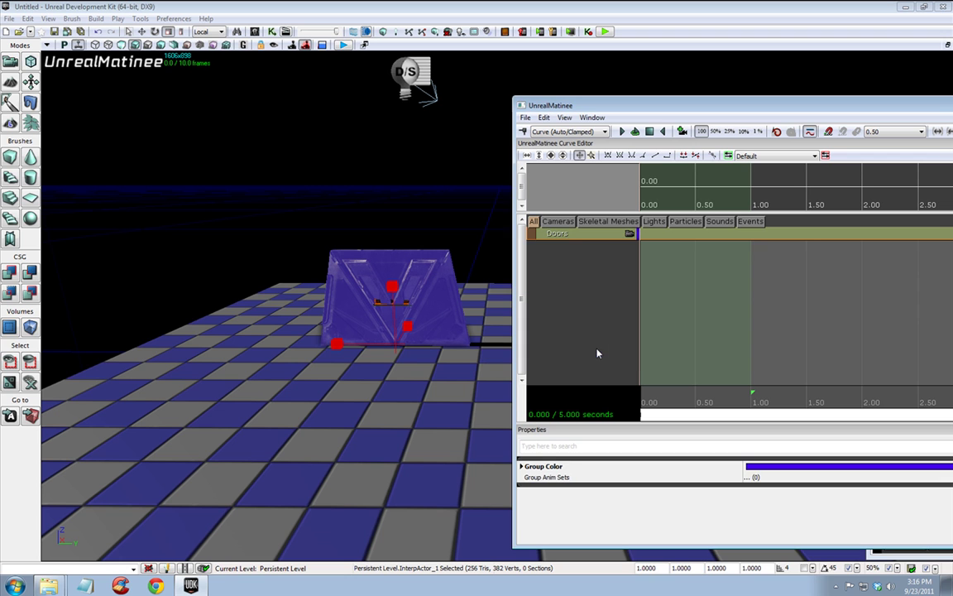
right_click(587, 238)
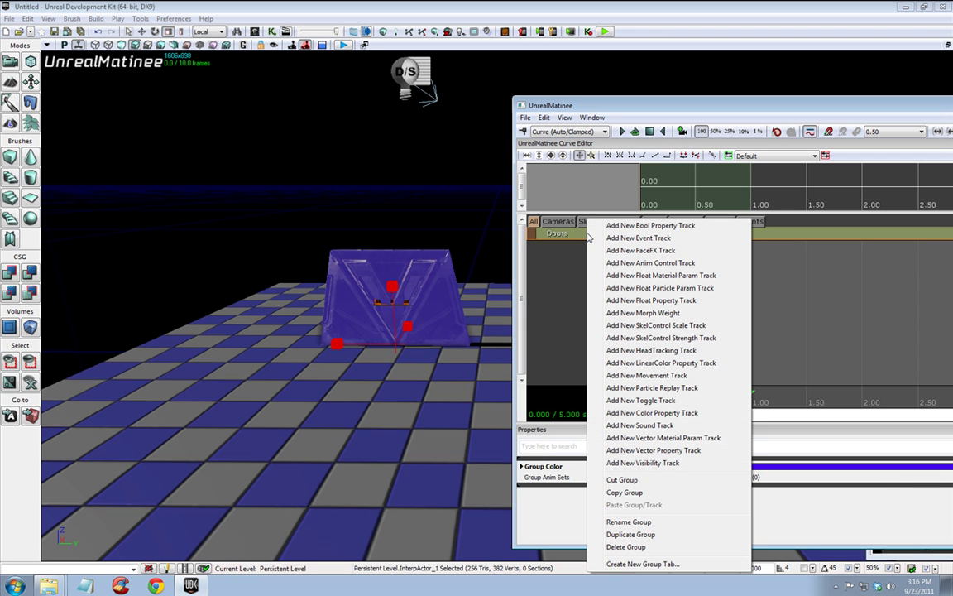
left_click(629, 375)
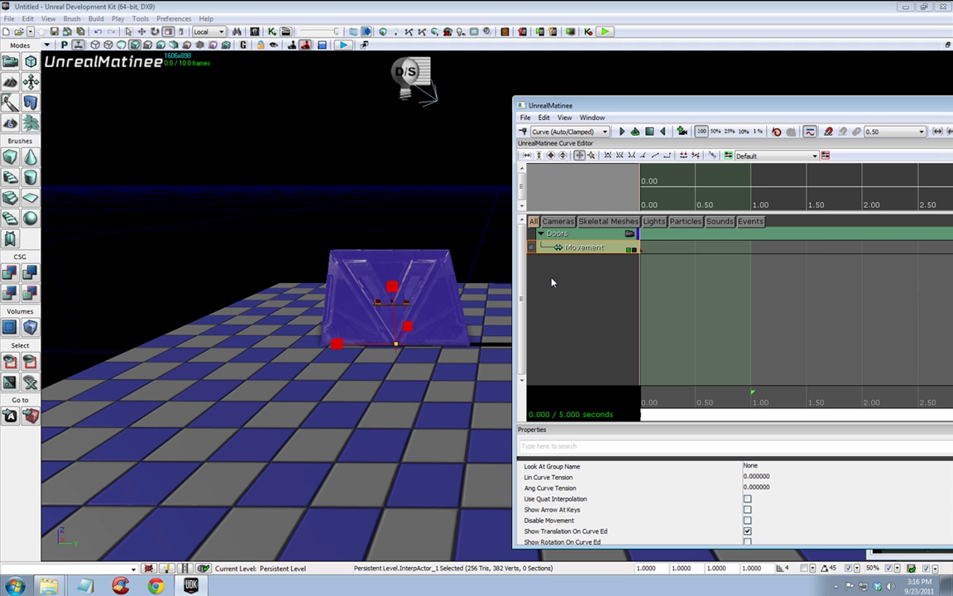
Add a movement key at about 1.00 s and slide the door sideways along the floor, clear of its closed position
left_click(752, 392)
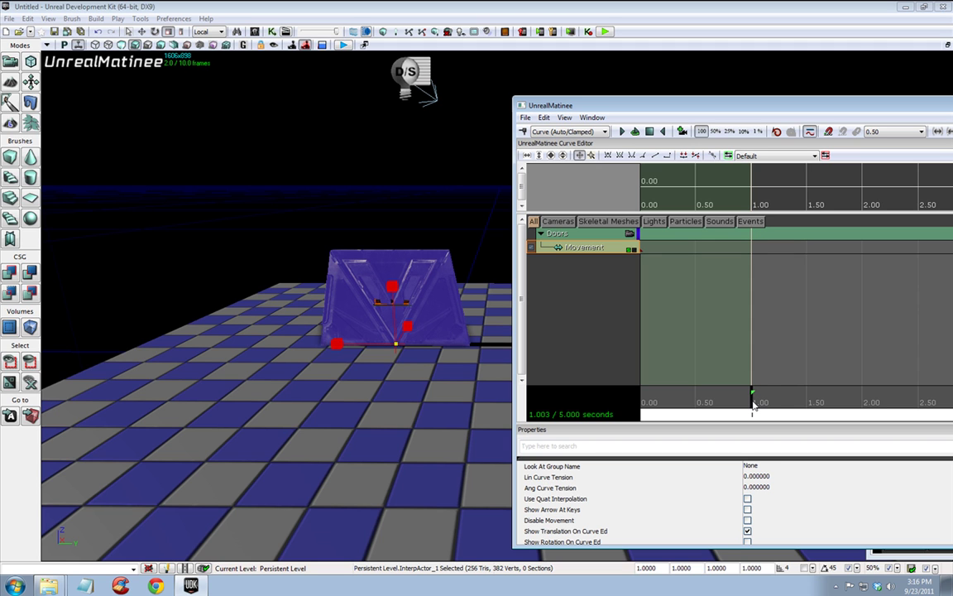
left_click(523, 132)
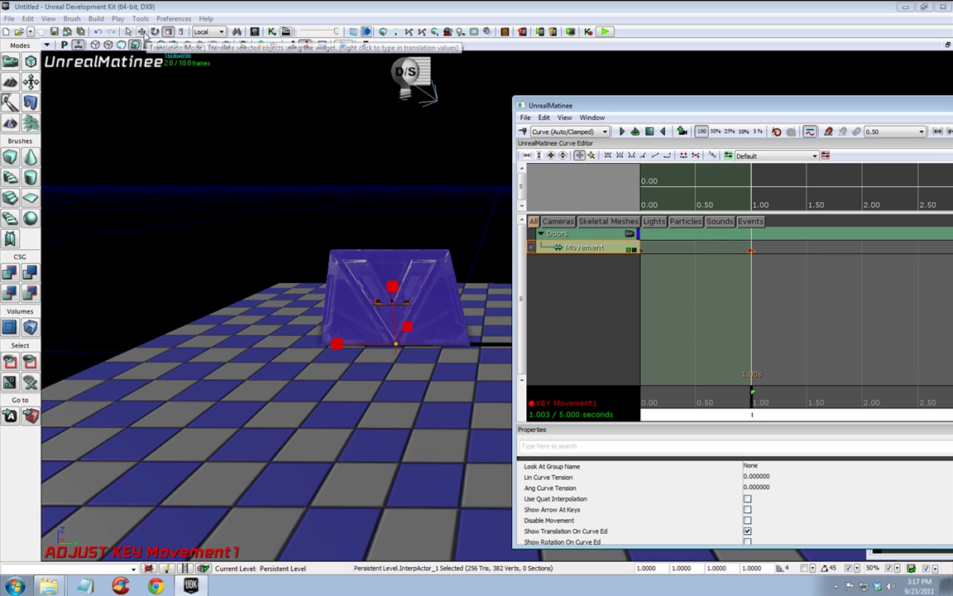
left_click(142, 33)
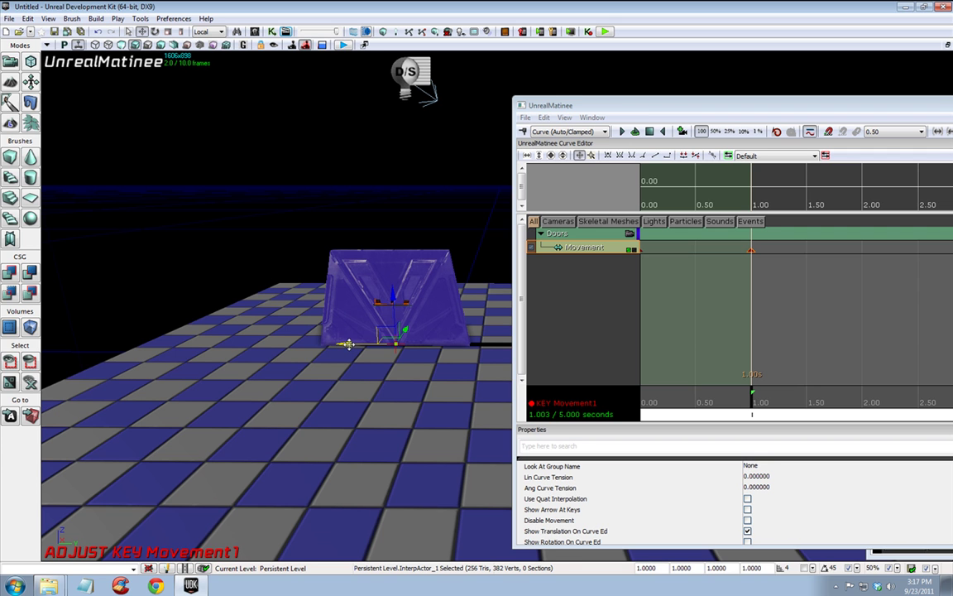
left_click_drag(348, 344, 173, 330)
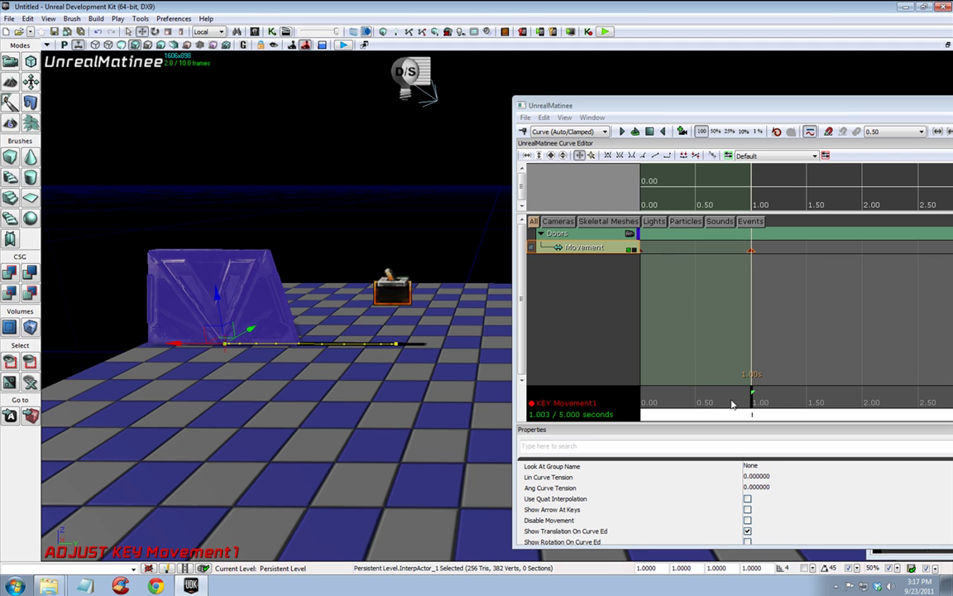
Shorten the Matinee sequence to about 1.01 seconds so its end lines up with the last movement key
left_click_drag(740, 106, 444, 80)
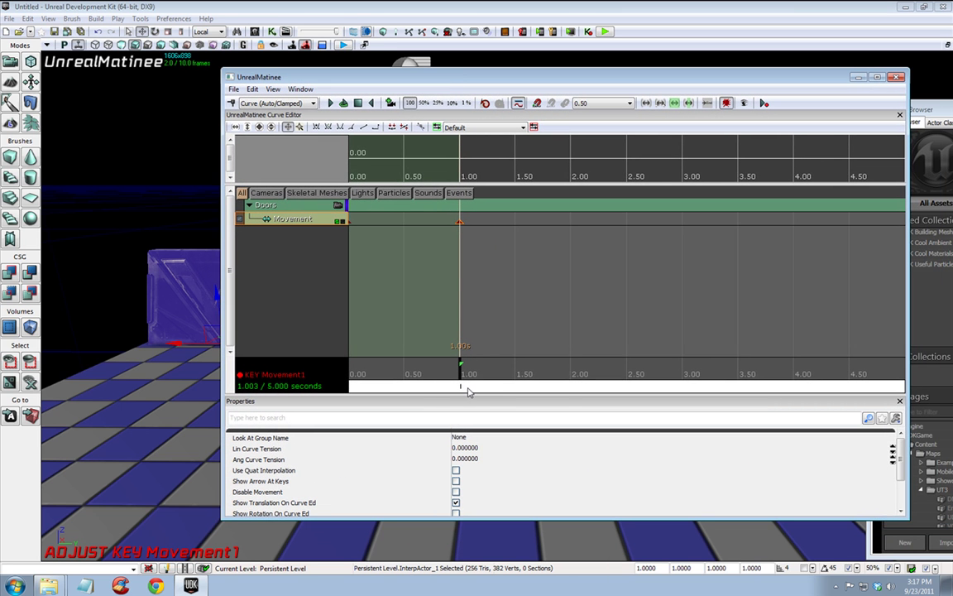
left_click_drag(467, 392, 747, 369)
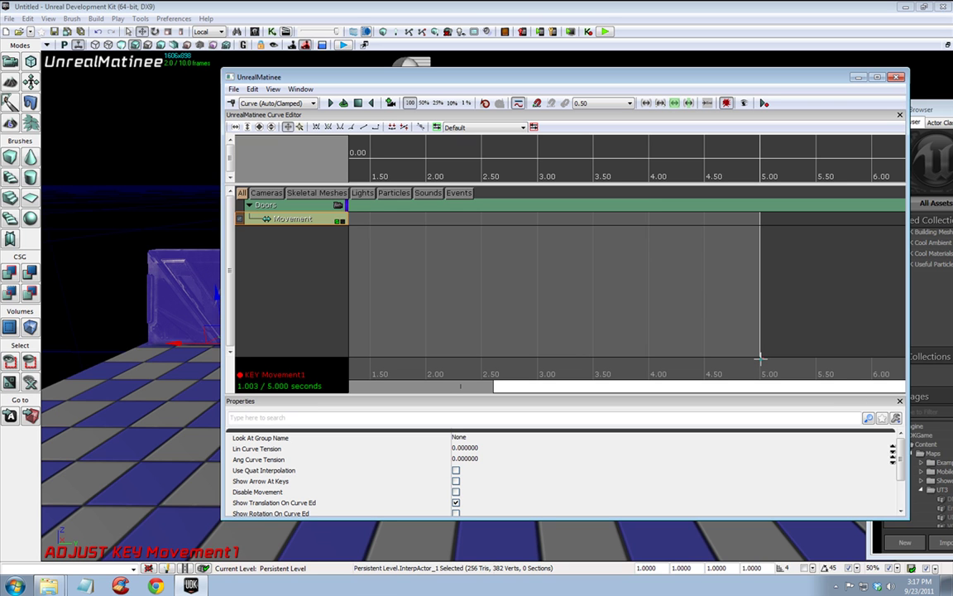
left_click_drag(760, 358, 403, 360)
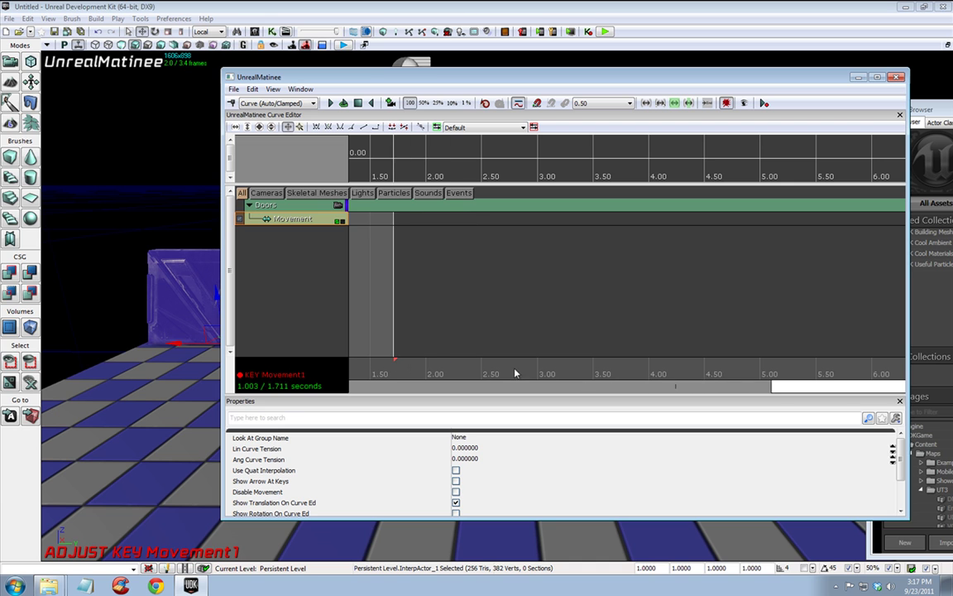
left_click_drag(778, 389, 459, 395)
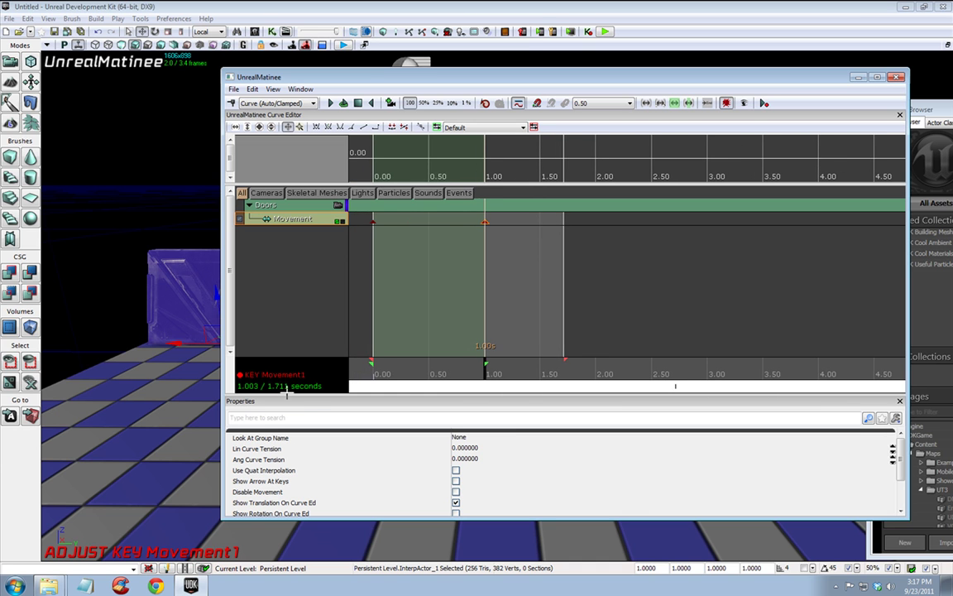
left_click_drag(563, 357, 486, 357)
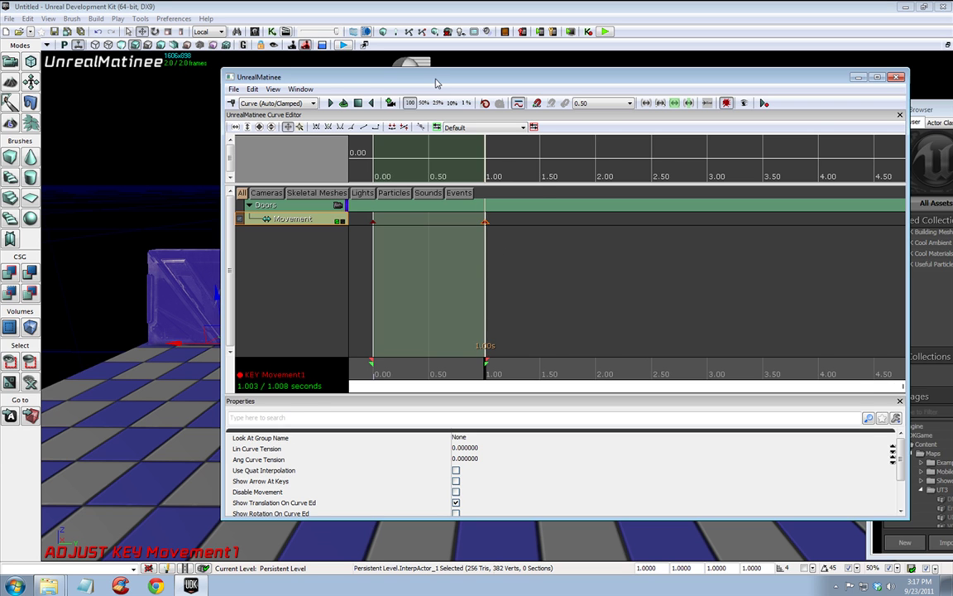
Move the Matinee editor clear of the door and play the sequence forward to preview the sliding movement
left_click_drag(436, 83, 767, 93)
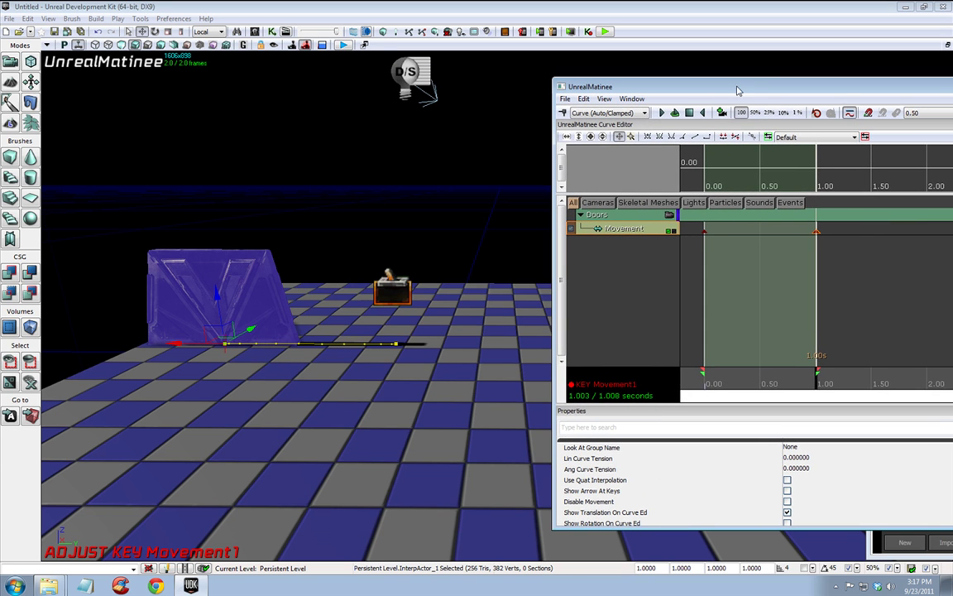
left_click(662, 112)
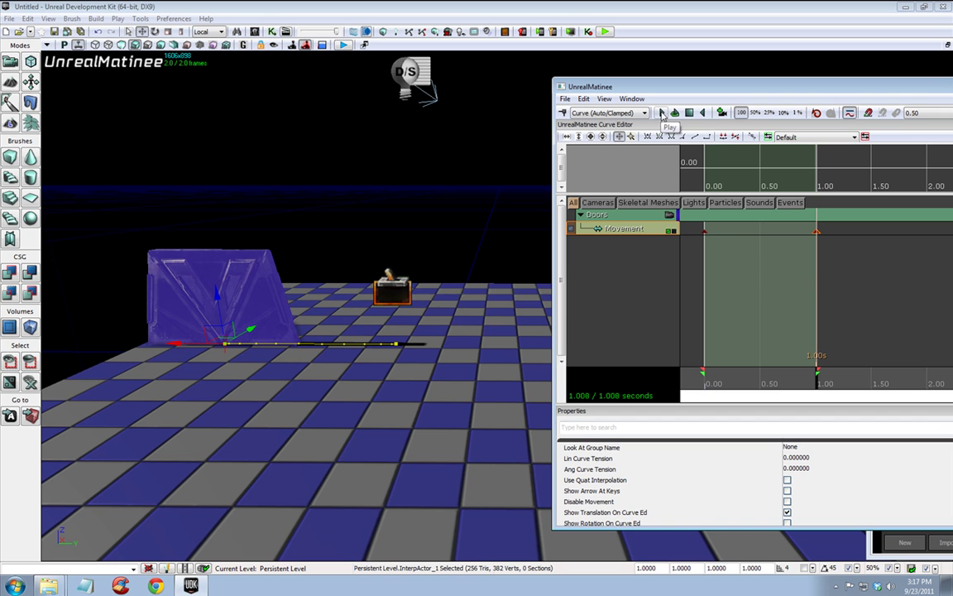
left_click(662, 112)
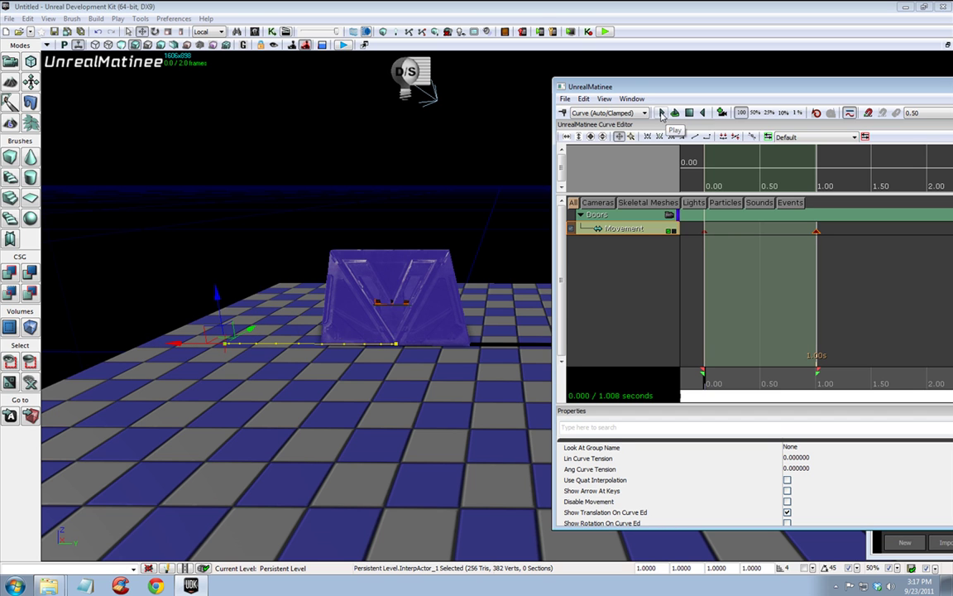
left_click(662, 113)
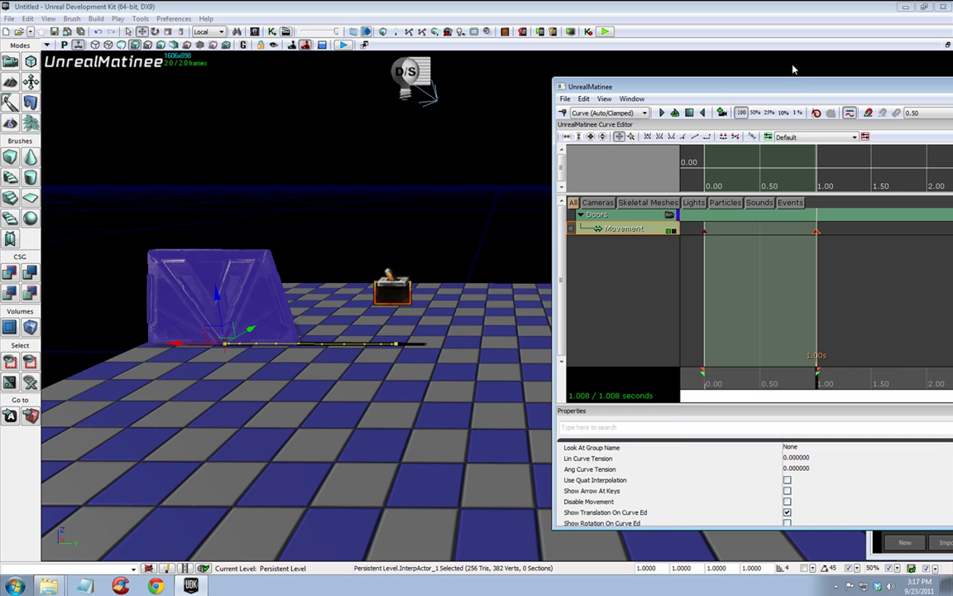
Preview the Matinee sequence in reverse and forward, keeping the door in view and ending with reverse playback
left_click_drag(807, 91, 461, 74)
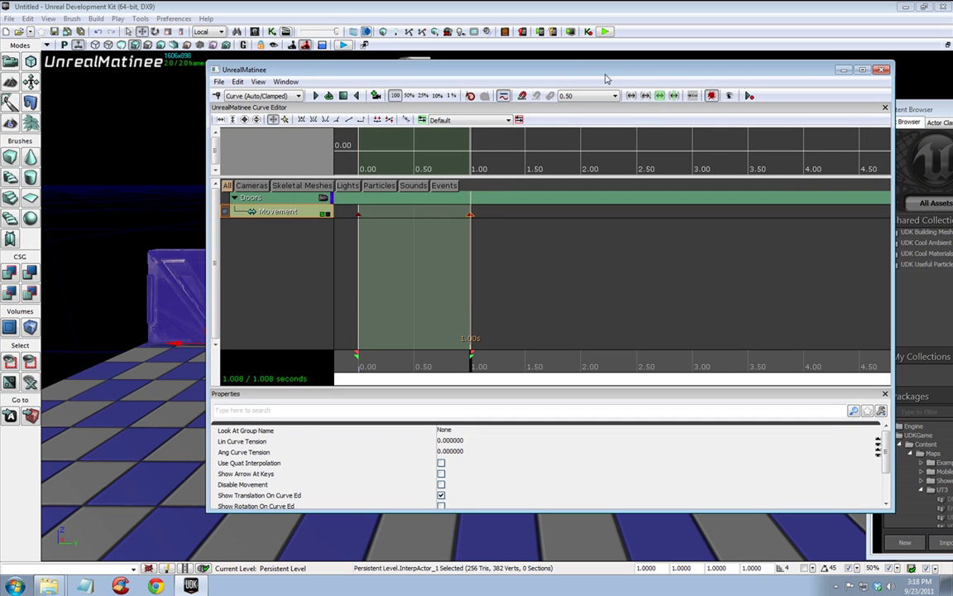
left_click_drag(507, 73, 864, 95)
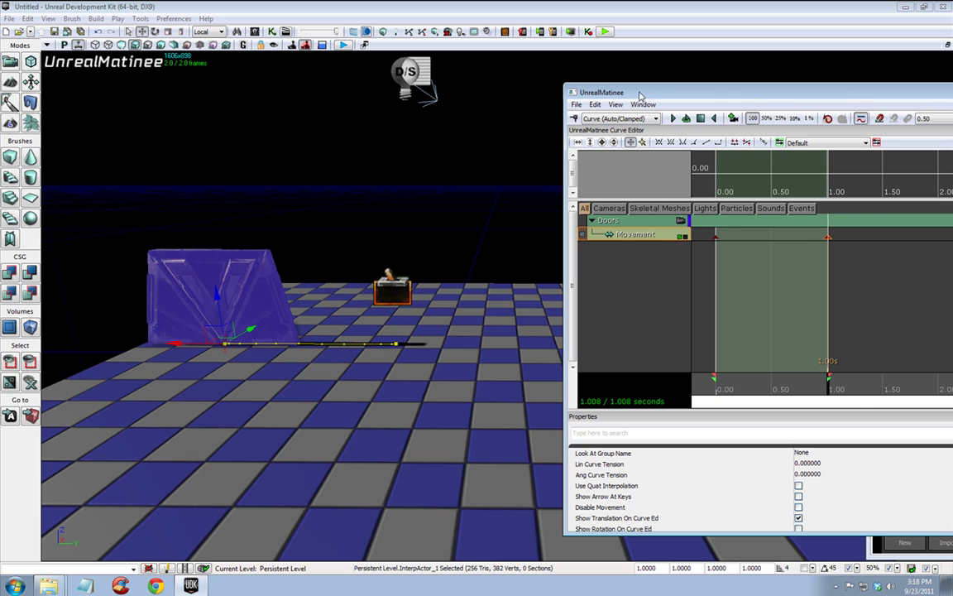
left_click_drag(637, 96, 669, 76)
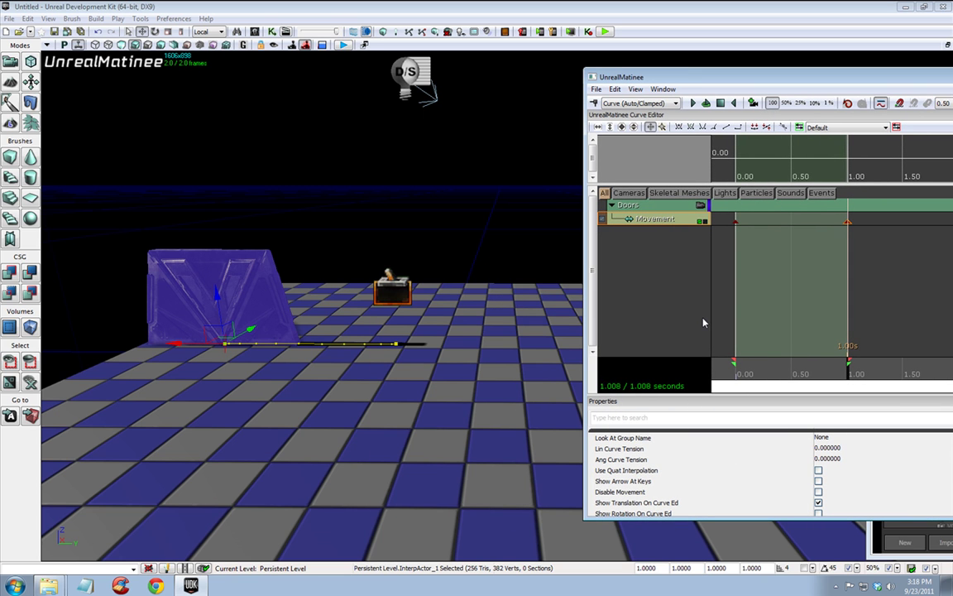
left_click(735, 103)
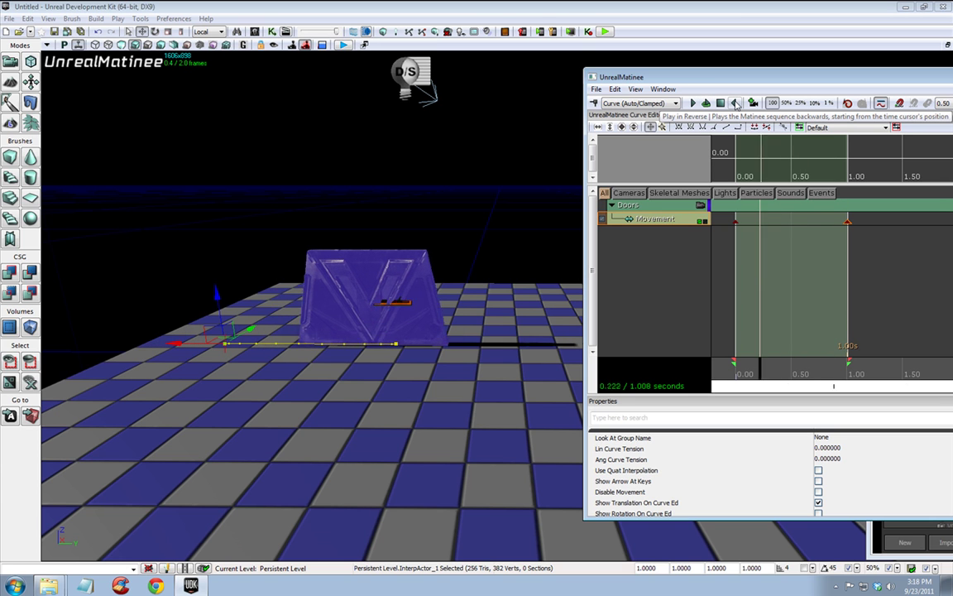
left_click(693, 103)
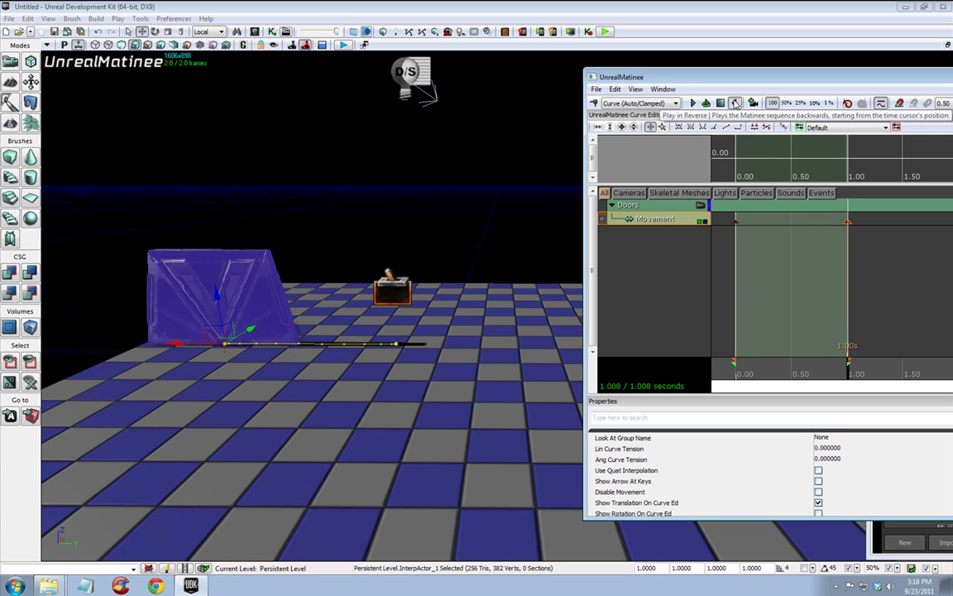
left_click(735, 103)
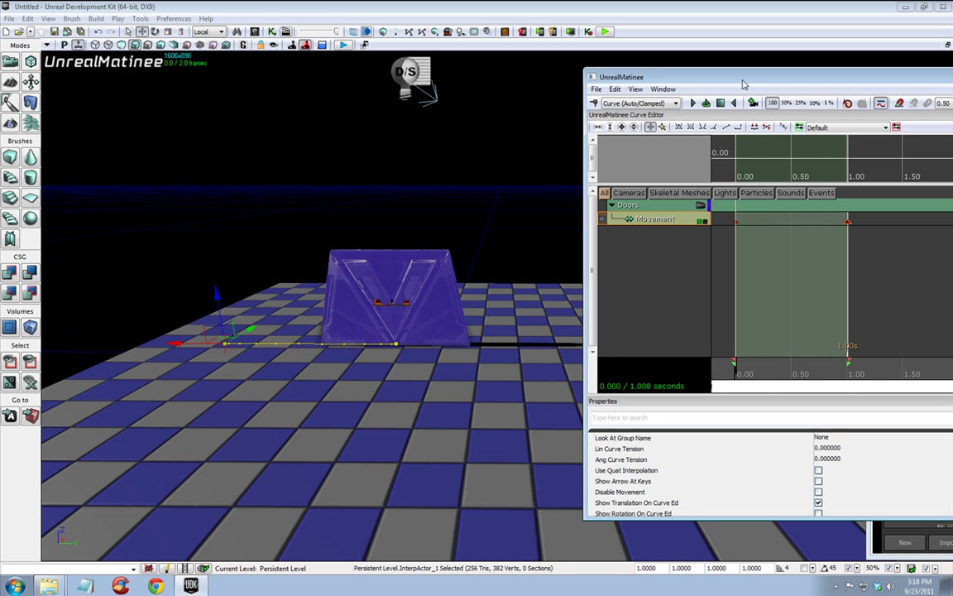
Close the Matinee editor, build the level with its lighting and dismiss the map check results
left_click_drag(743, 85, 345, 104)
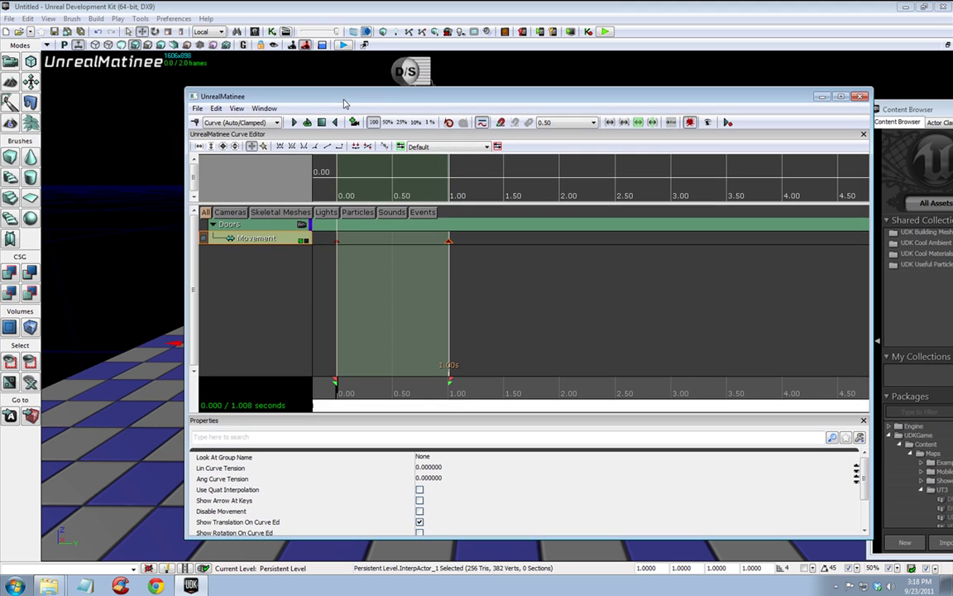
left_click(859, 97)
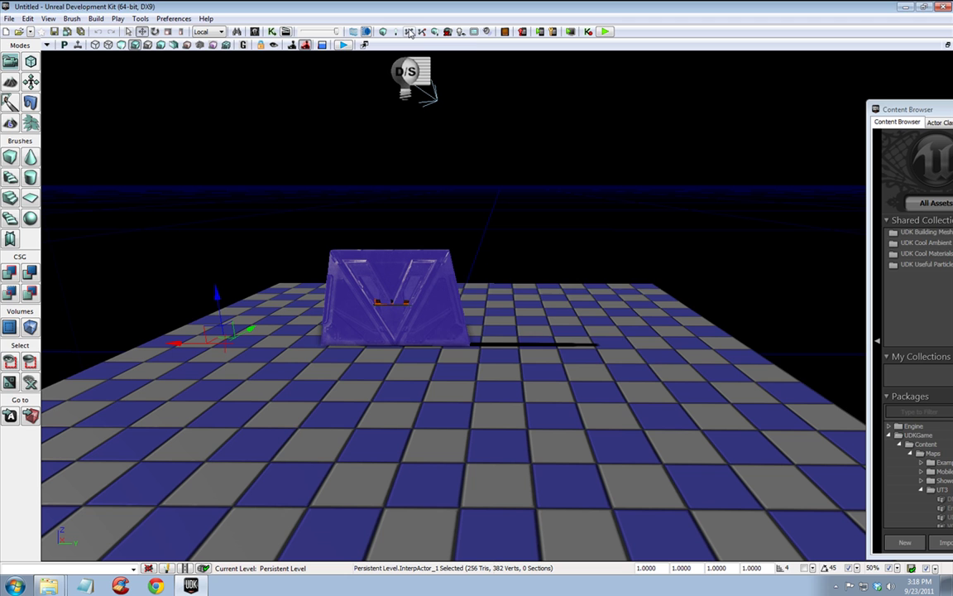
left_click(434, 33)
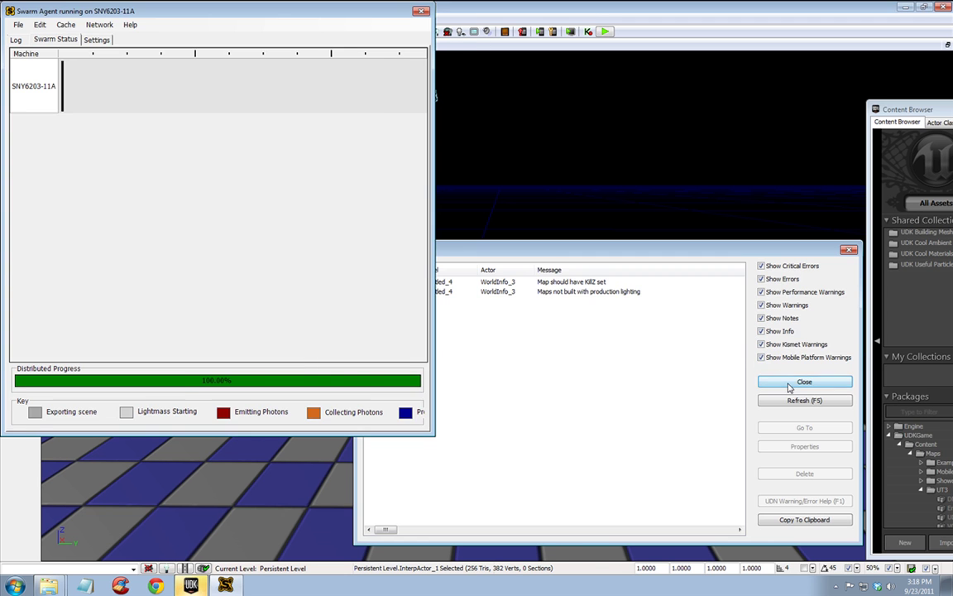
left_click(804, 381)
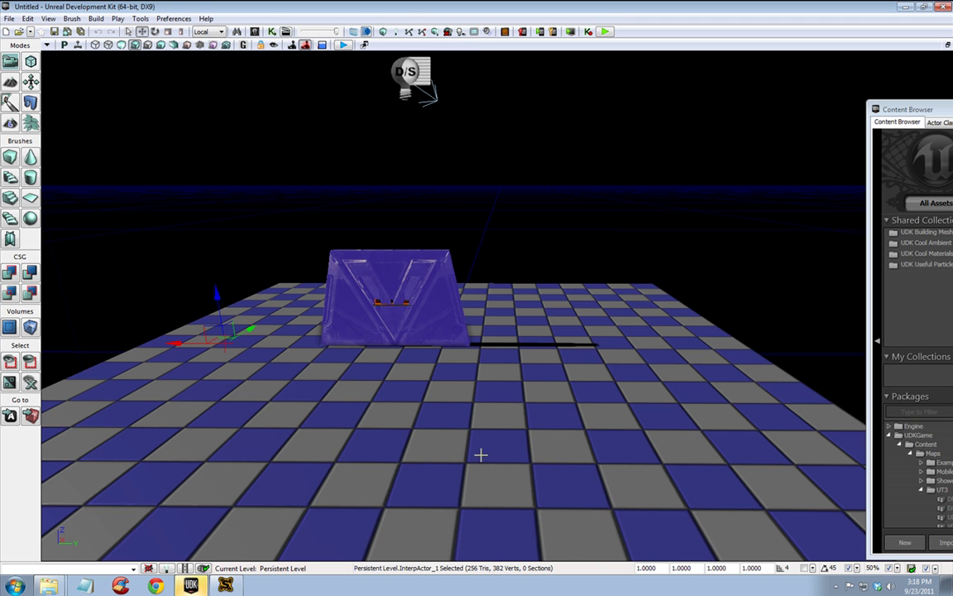
Start a play test from the floor in front of the door and walk up to it to check its behaviour
right_click(391, 511)
left_click(421, 494)
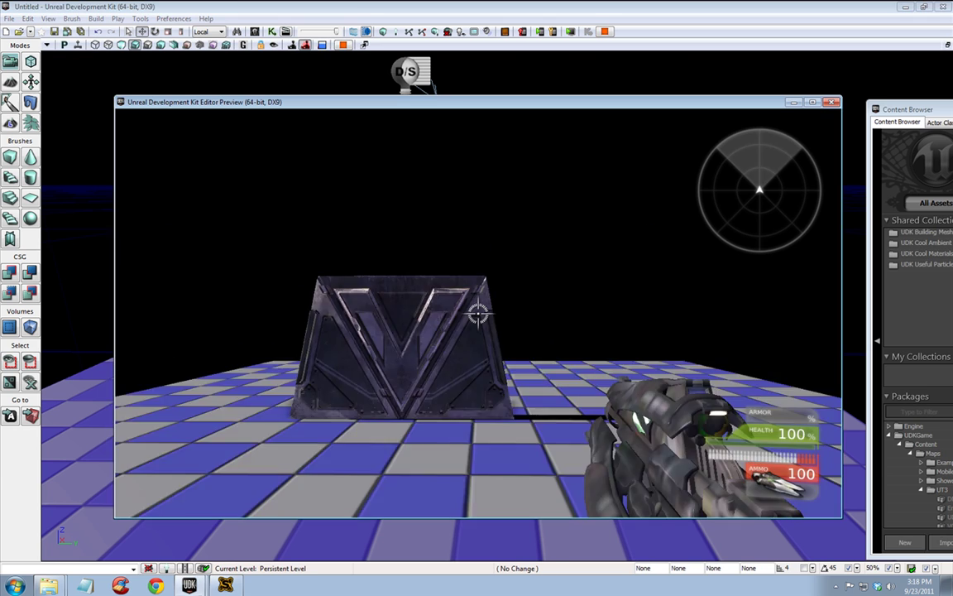
key("w")
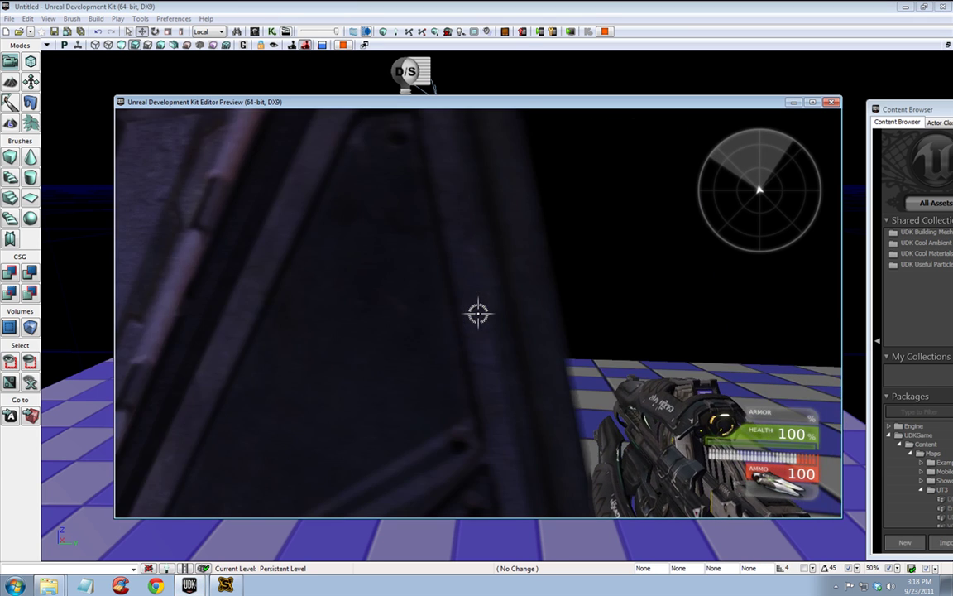
key("s")
key("w")
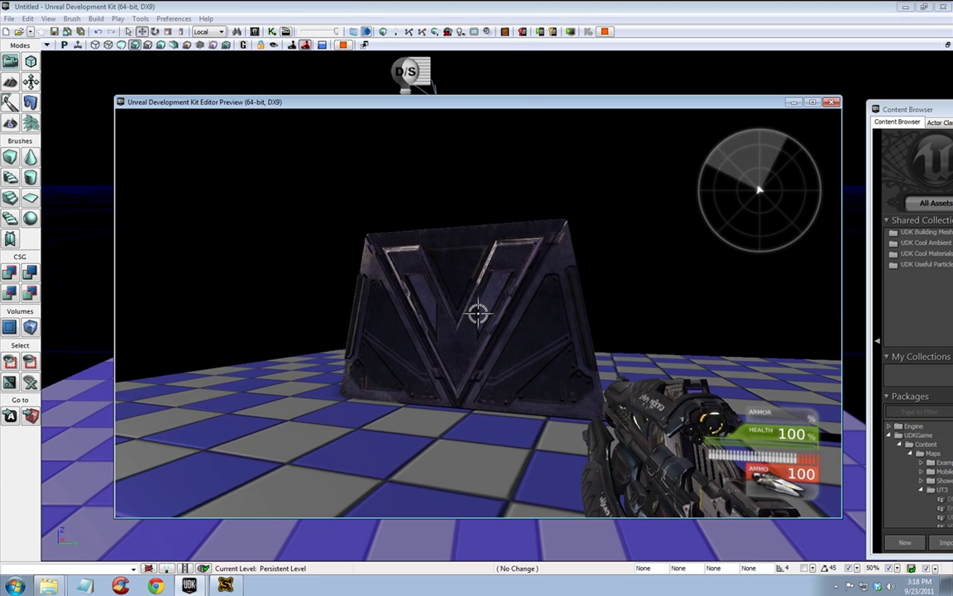
key("d")
key("s")
key("a")
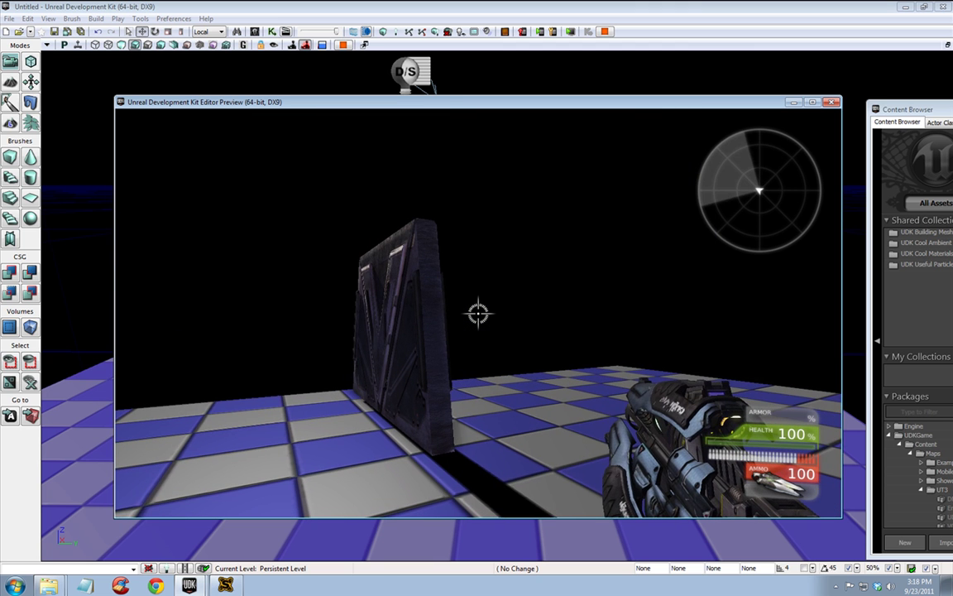
key("d")
key("w")
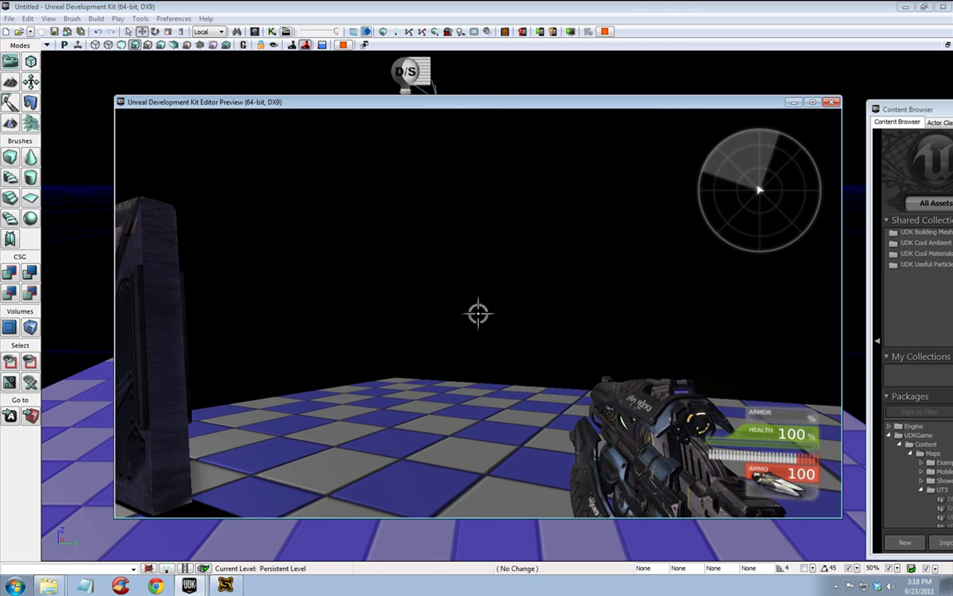
key("s")
key("a")
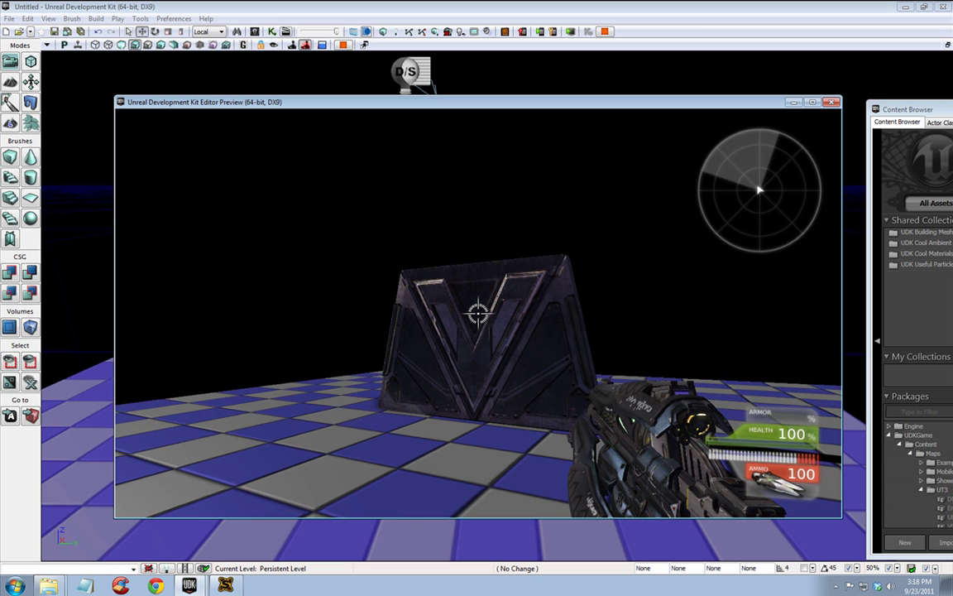
Walk through the door from both sides in the play test to check its collision
key("w")
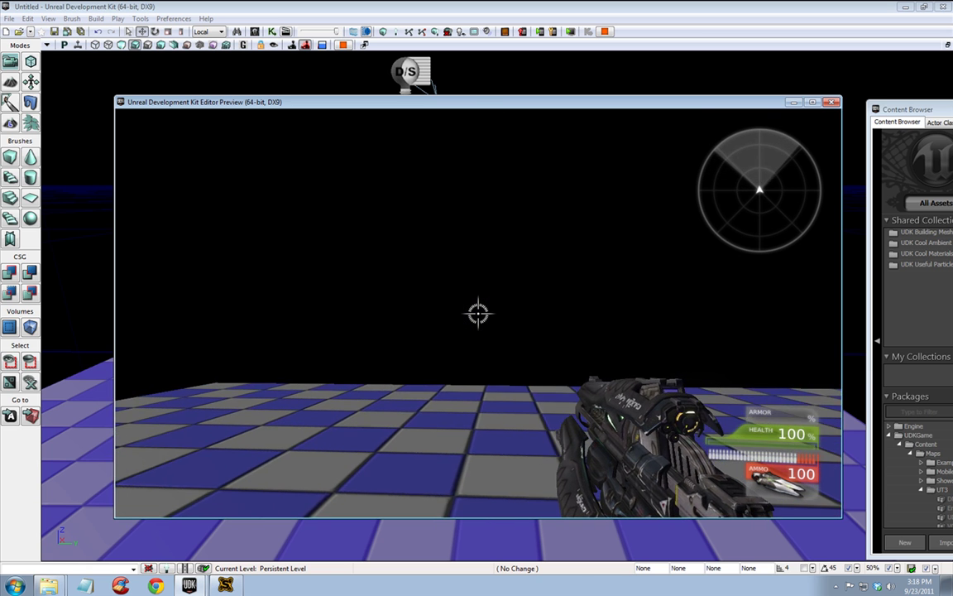
key("w")
key("s")
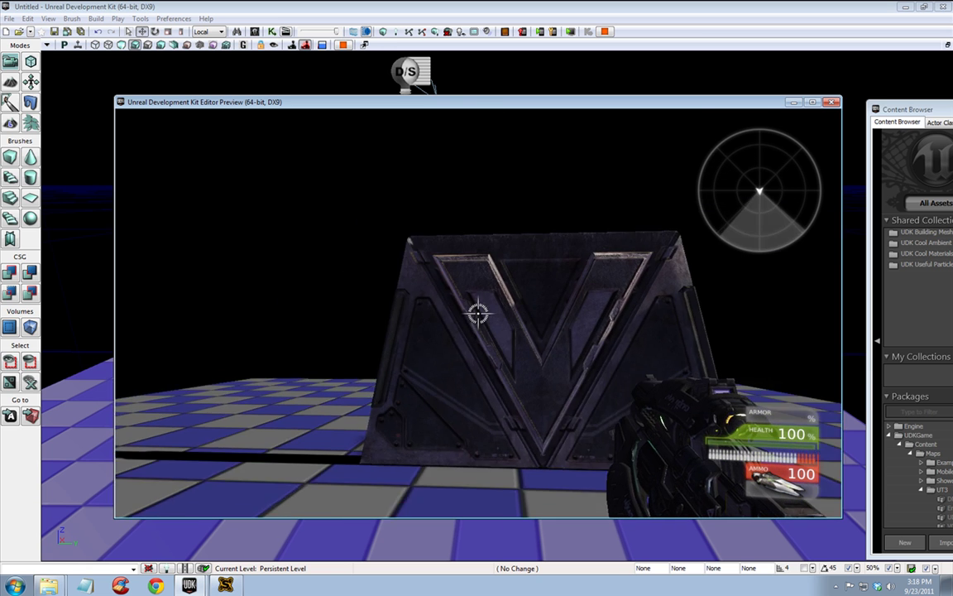
key("w")
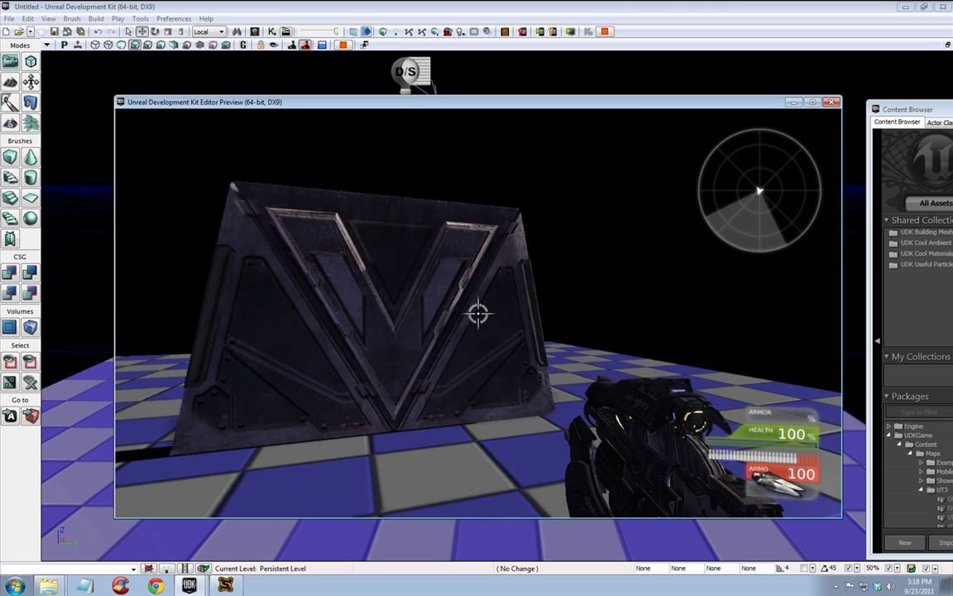
key("w")
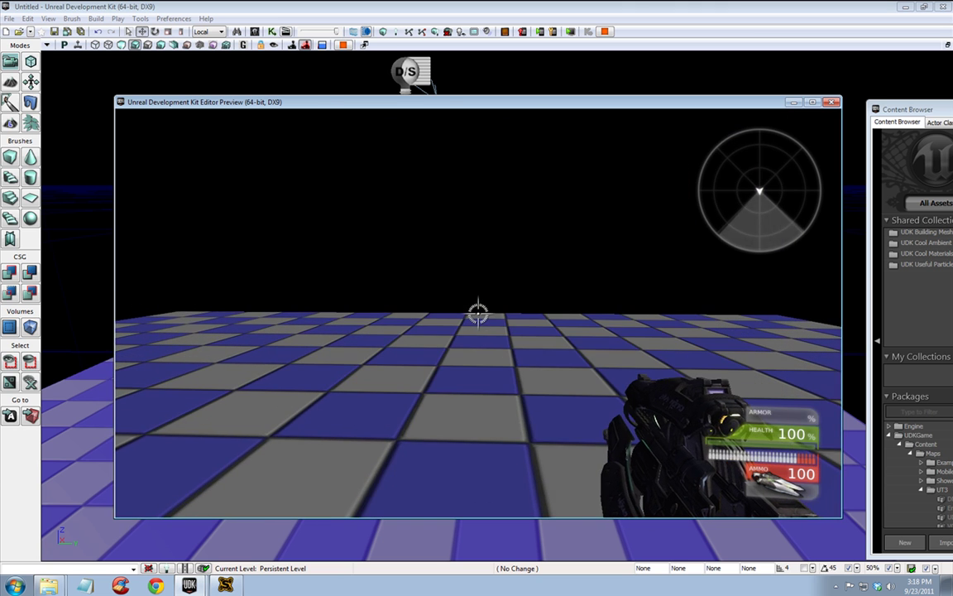
key("w")
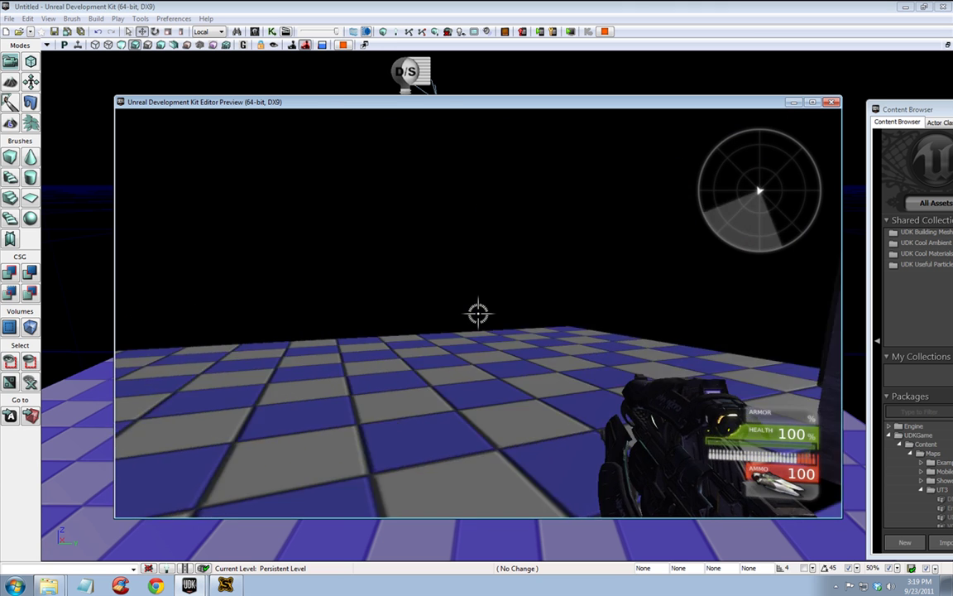
key("s")
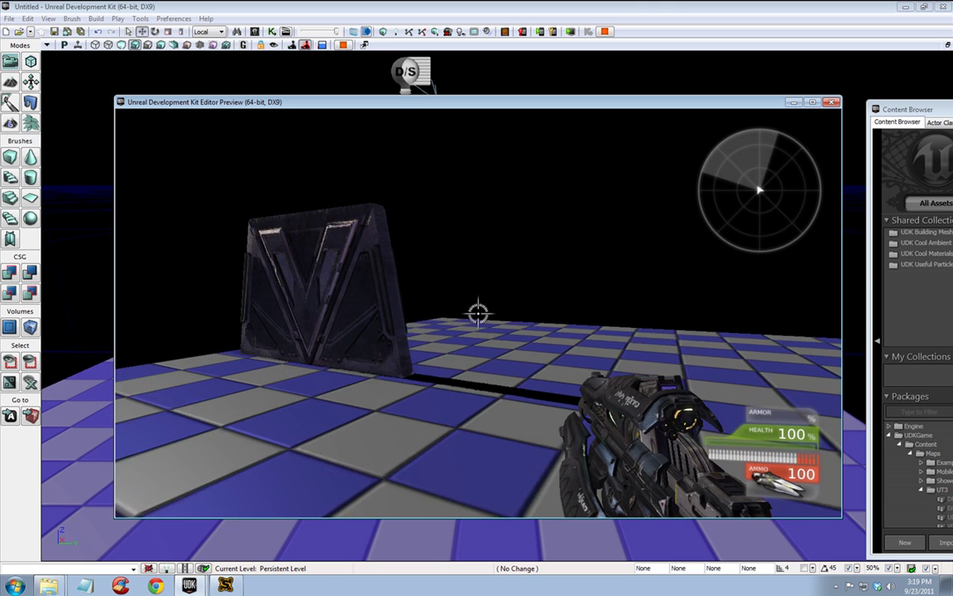
key("w")
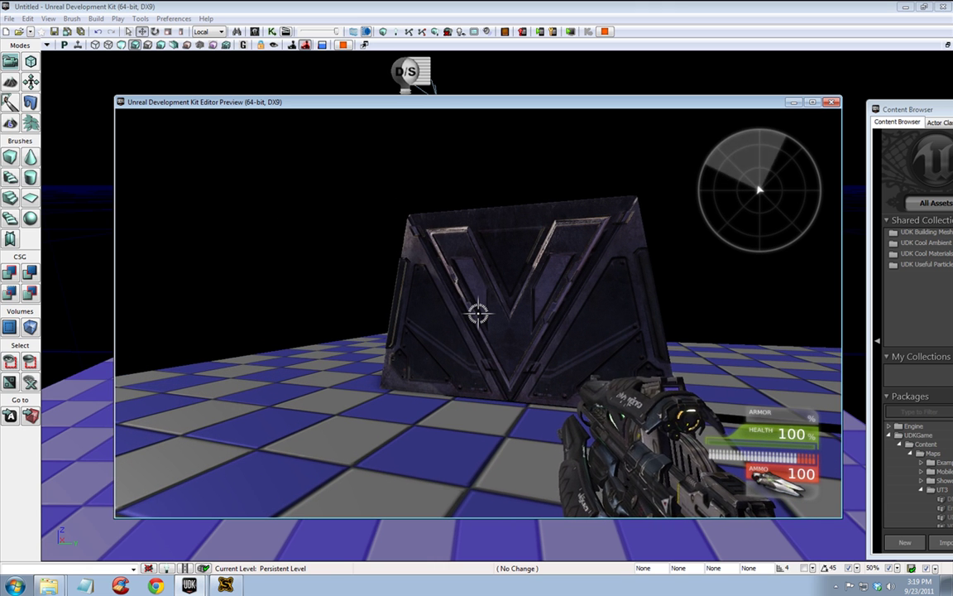
key("w")
key("w")
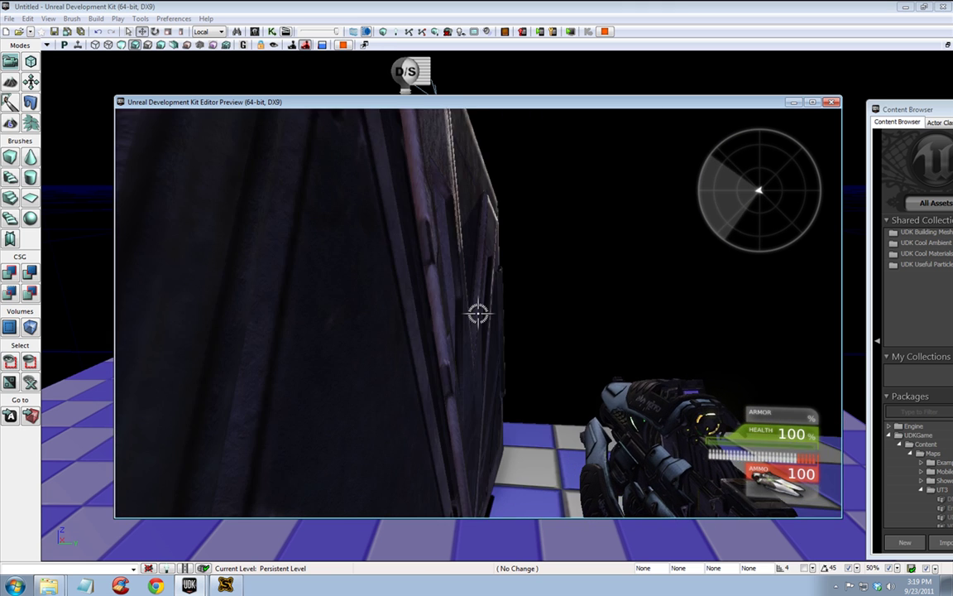
Fire two shots near the door, check it from the other side and end the play test
key("s")
left_click(477, 313)
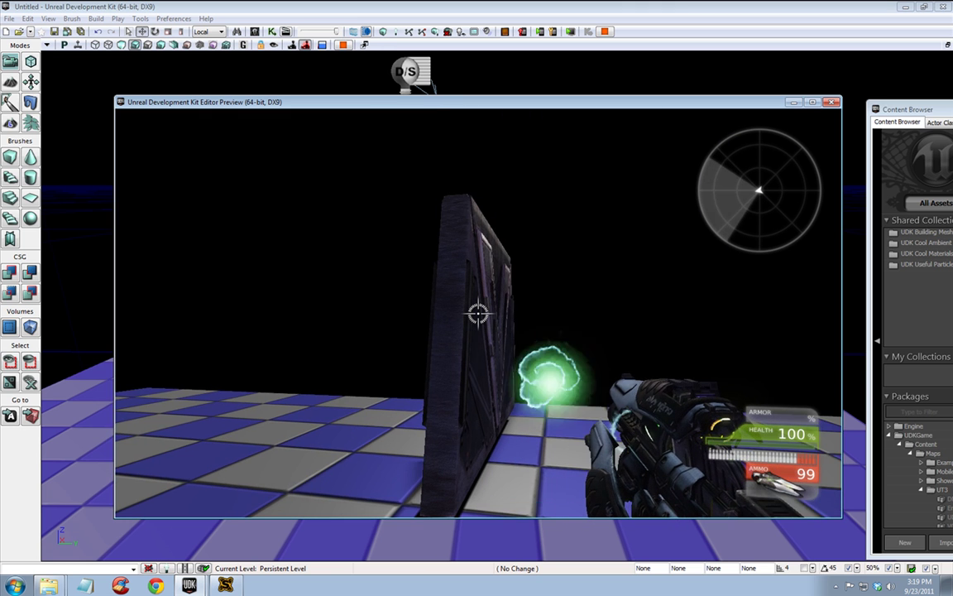
left_click(477, 313)
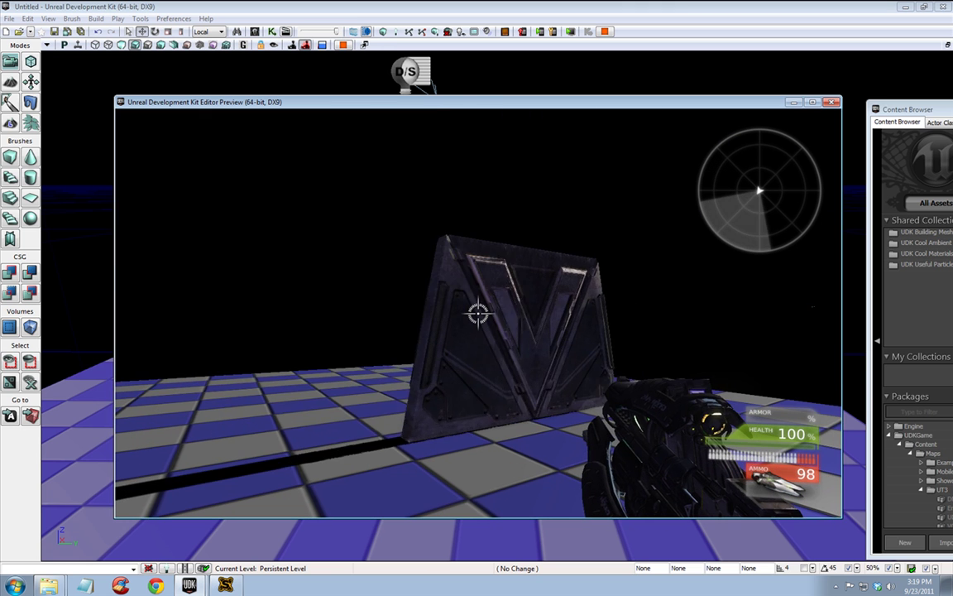
key("w")
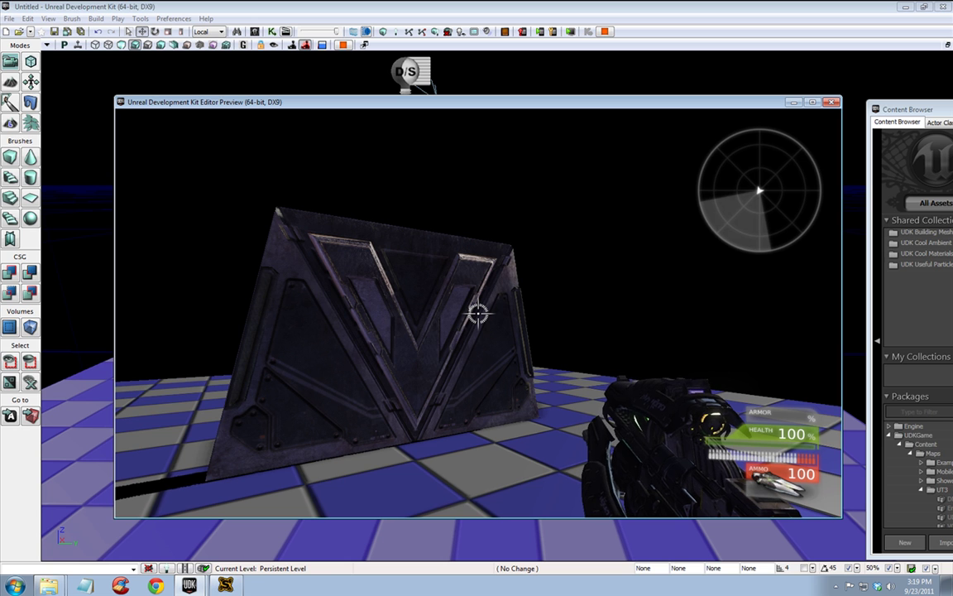
key("Escape")
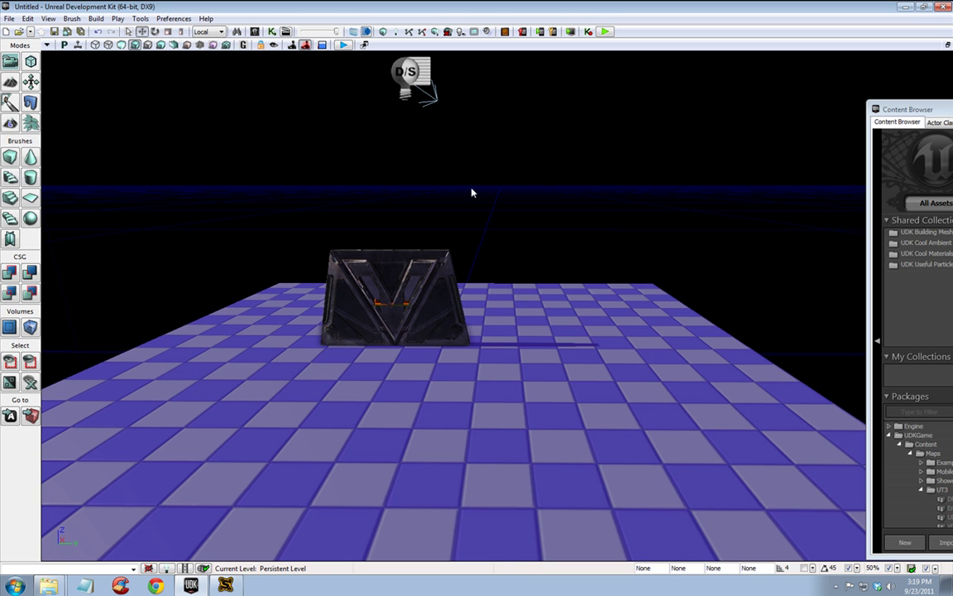
Set the door InterpActor's collision type to COLLIDE_BlockAll and close its properties
left_click(343, 263)
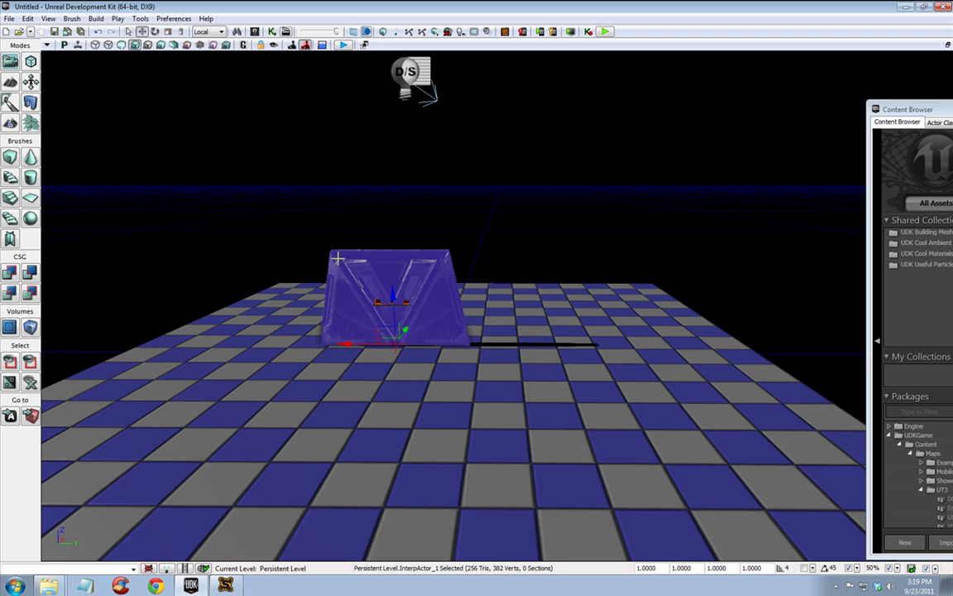
right_click(338, 259)
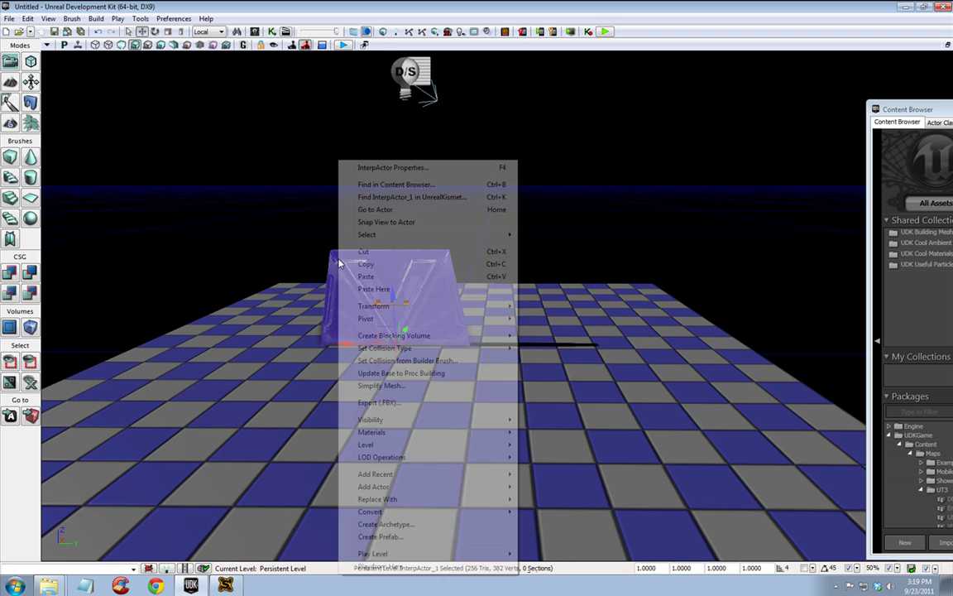
left_click(382, 169)
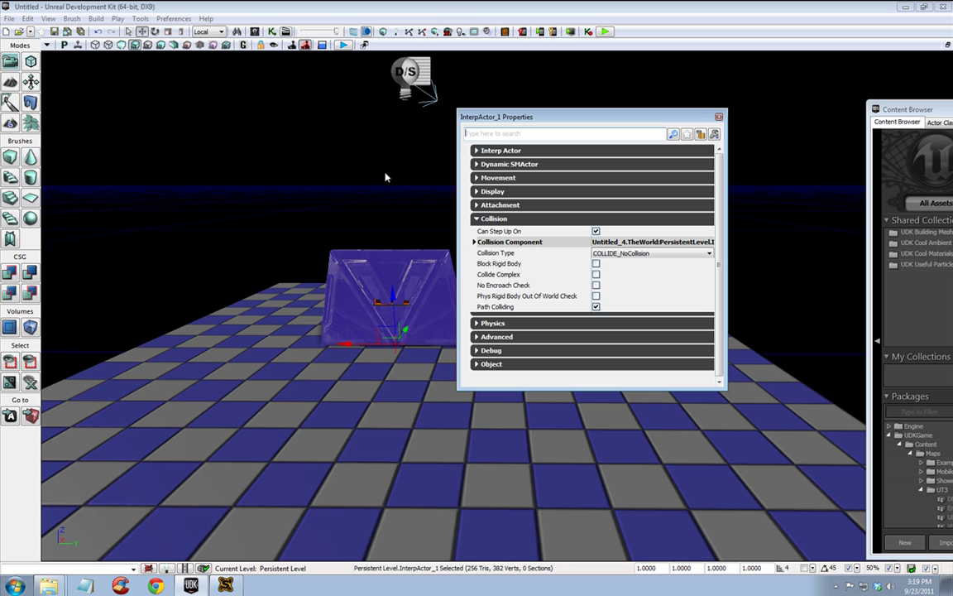
left_click(477, 219)
left_click(477, 219)
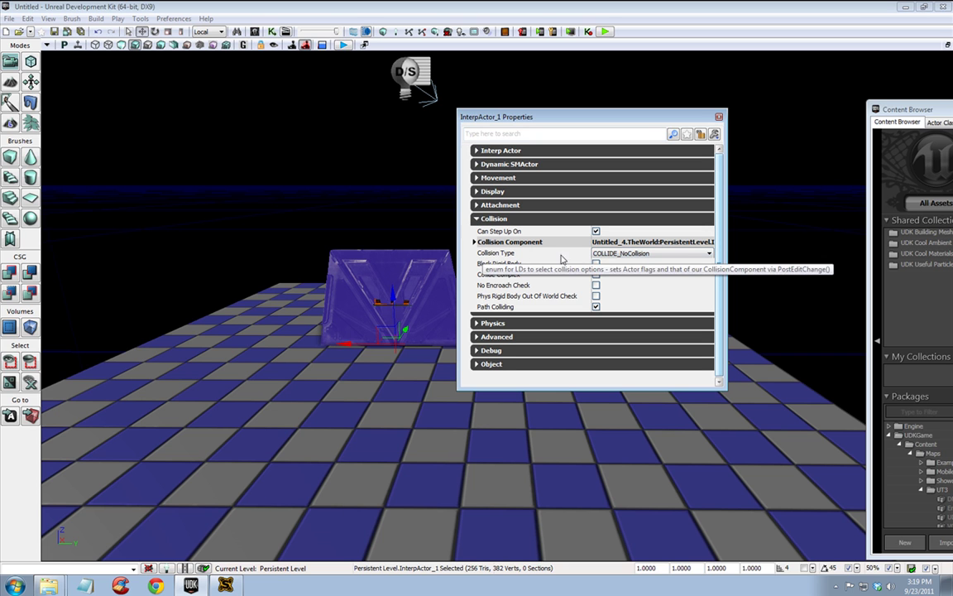
left_click(638, 254)
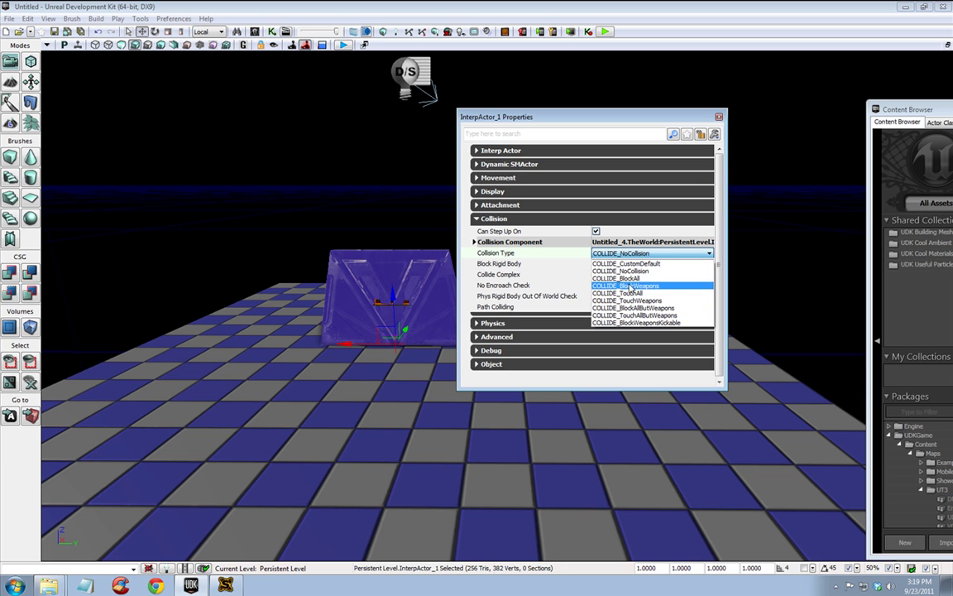
left_click(628, 279)
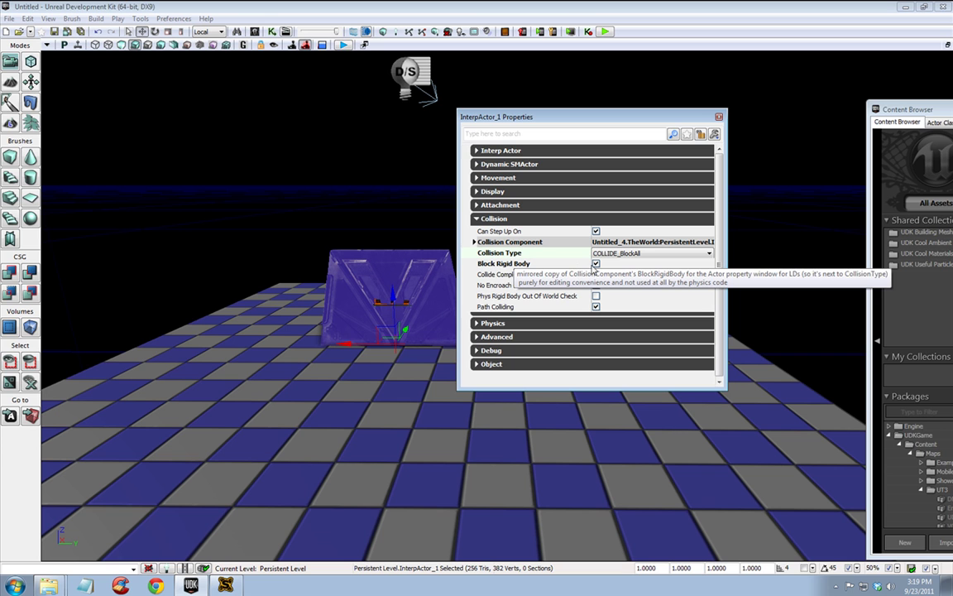
left_click(719, 118)
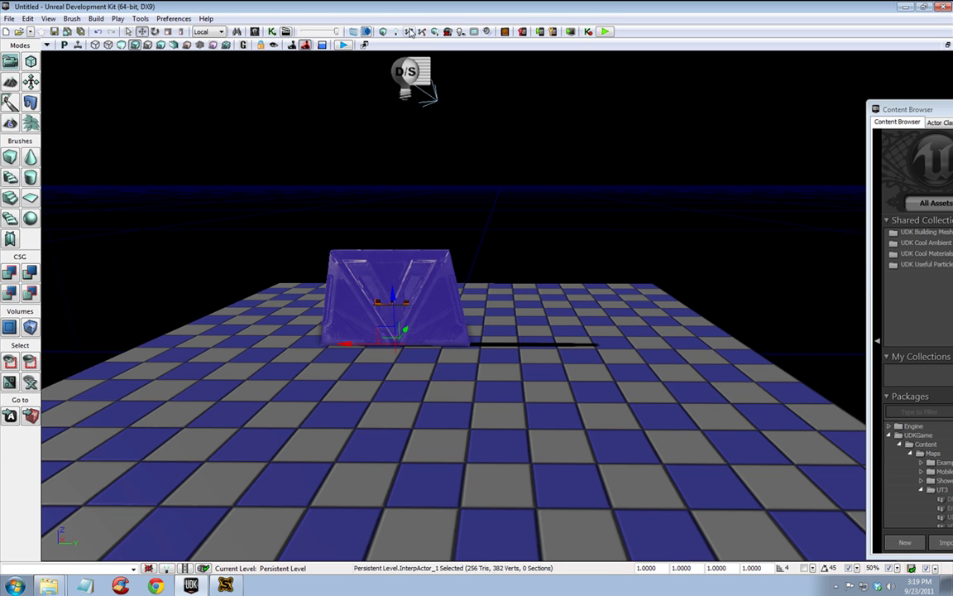
Start a play test from the floor in front of the door and fire several shots at the door
right_click(490, 482)
left_click(542, 460)
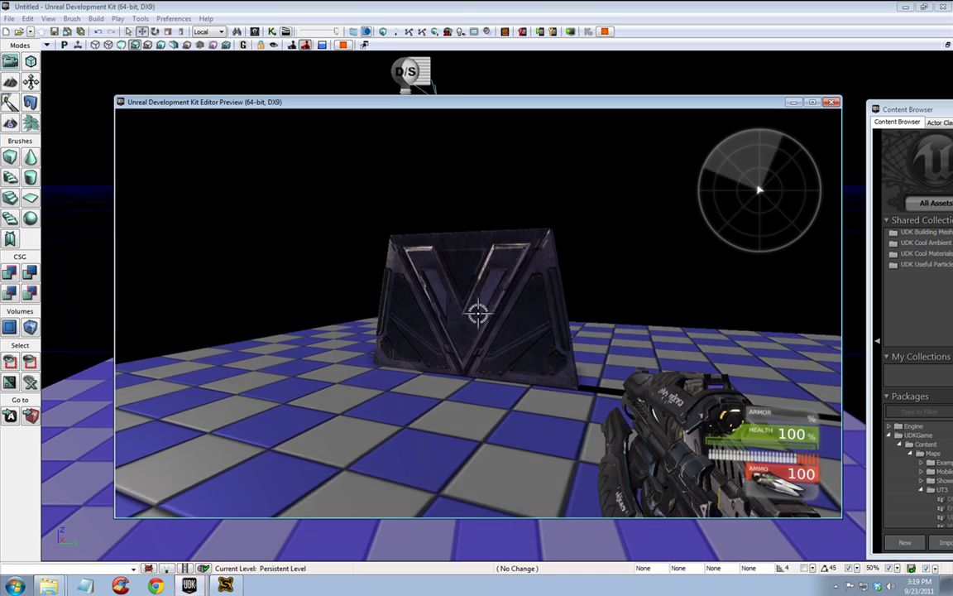
left_click(479, 312)
left_click(478, 313)
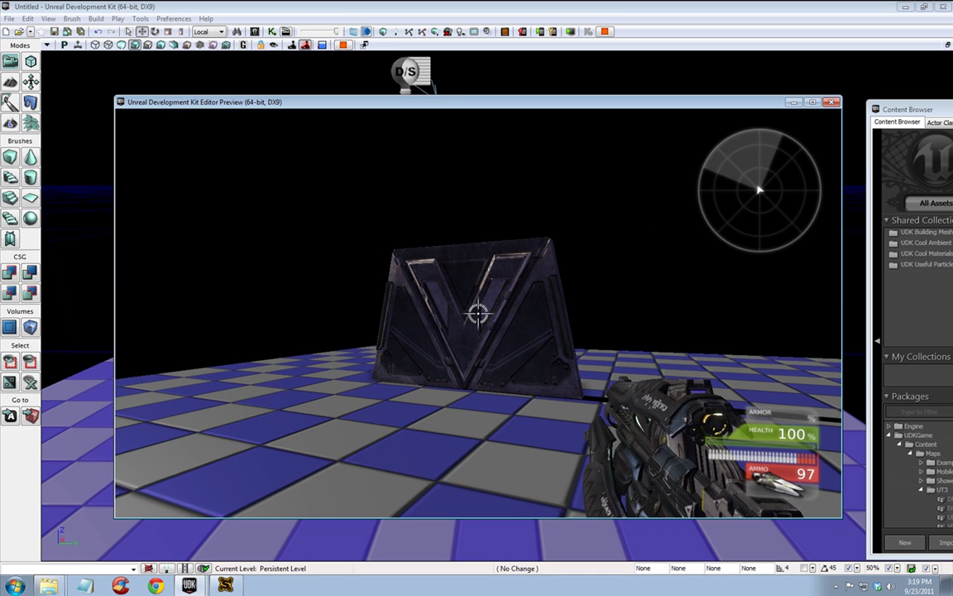
left_click(478, 313)
left_click(478, 313)
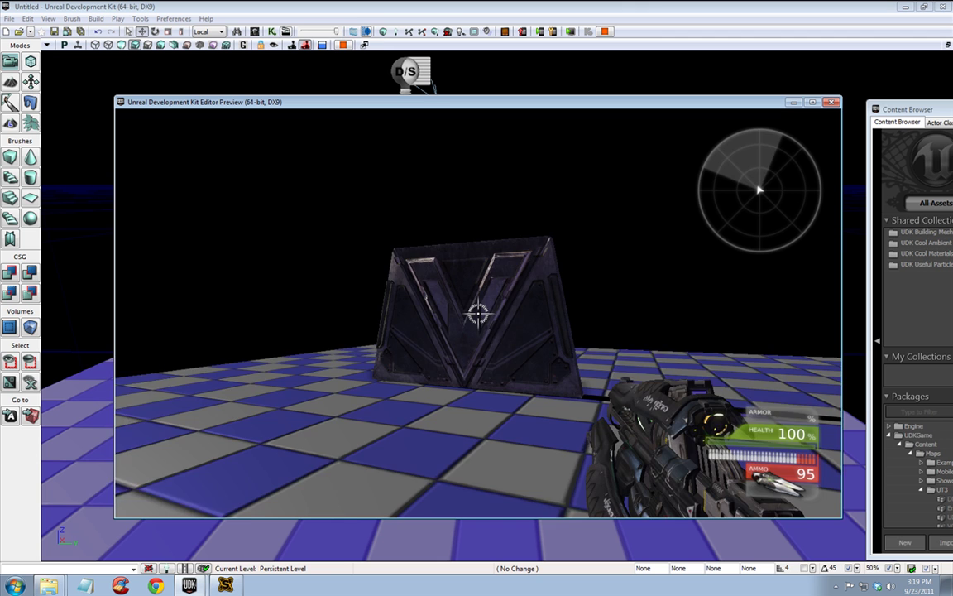
Walk up to the door's narrow side edge and move around it to test its collision
key("w")
key("d")
key("s")
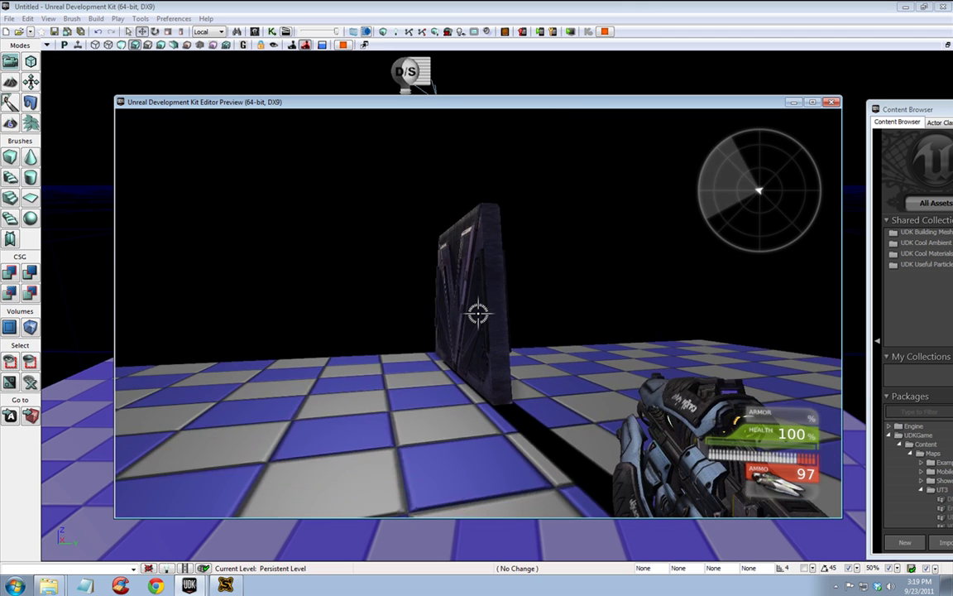
key("w")
key("d")
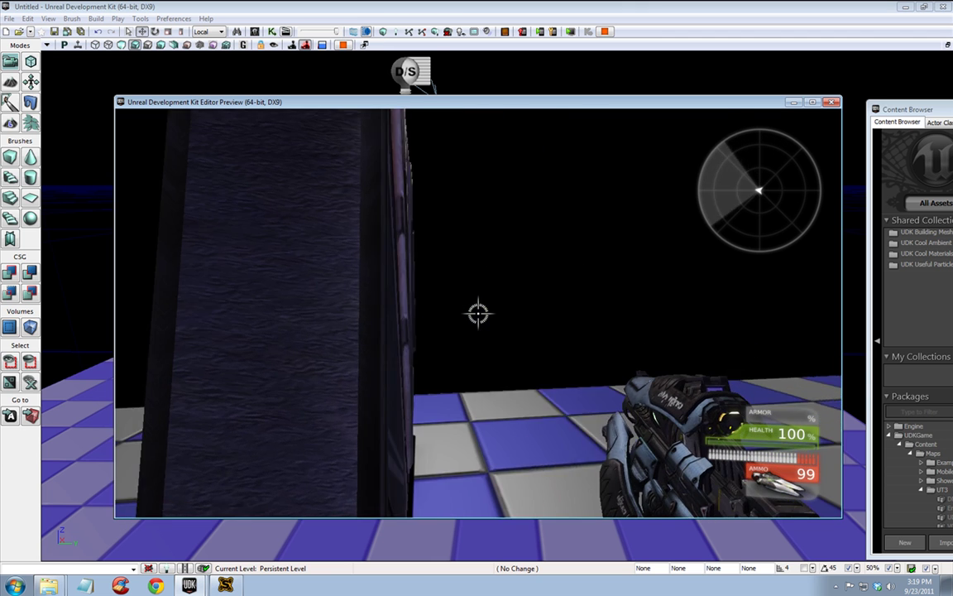
key("a")
key("a")
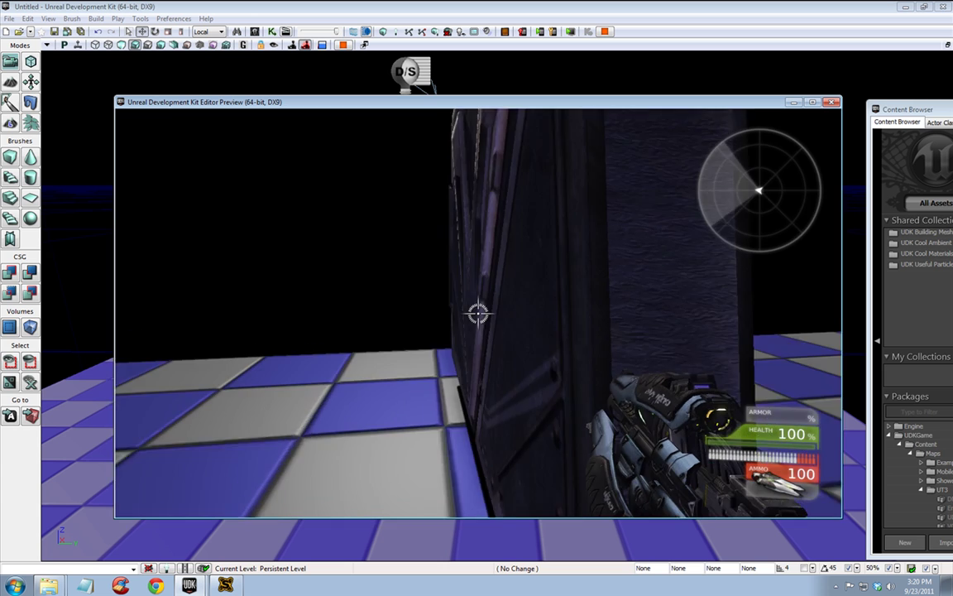
key("w")
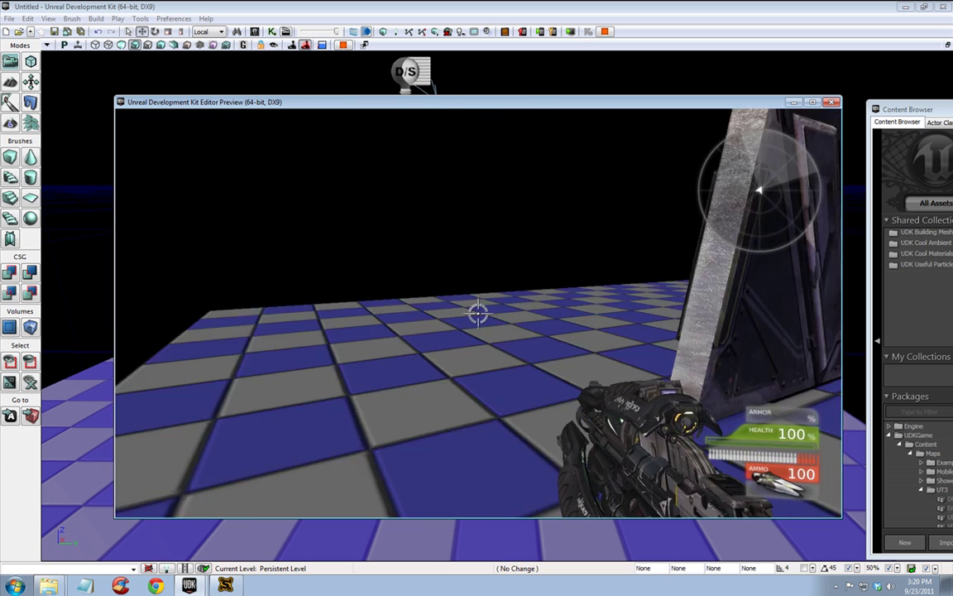
Circle the door and walk into its back and front faces to test whether it blocks the player
key("w")
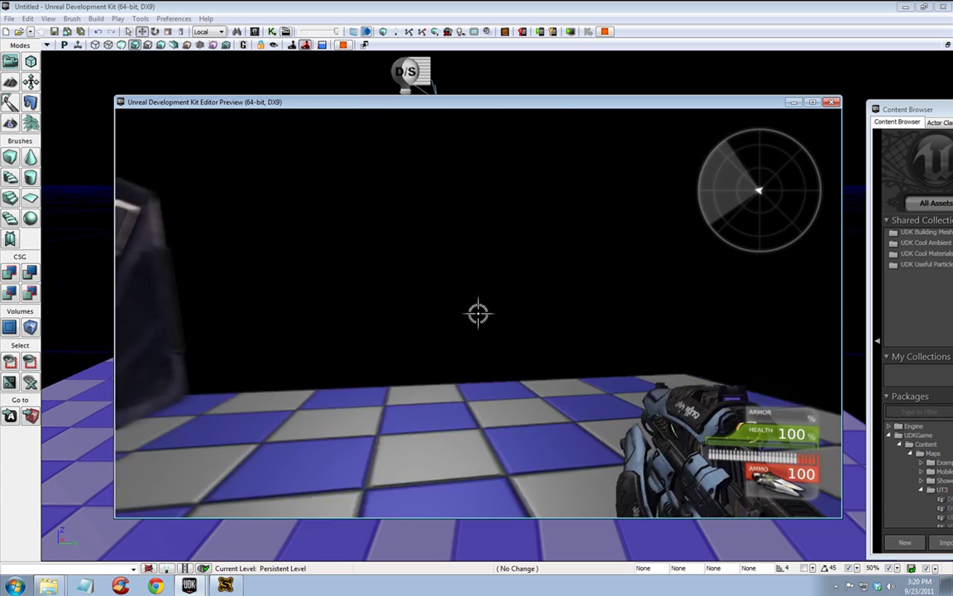
key("d")
key("w")
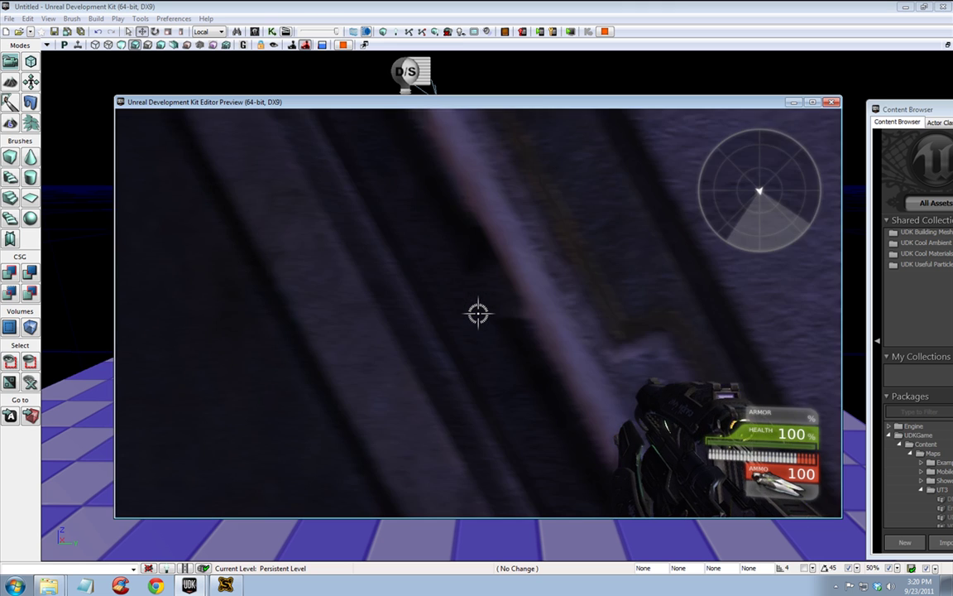
key("a")
key("w")
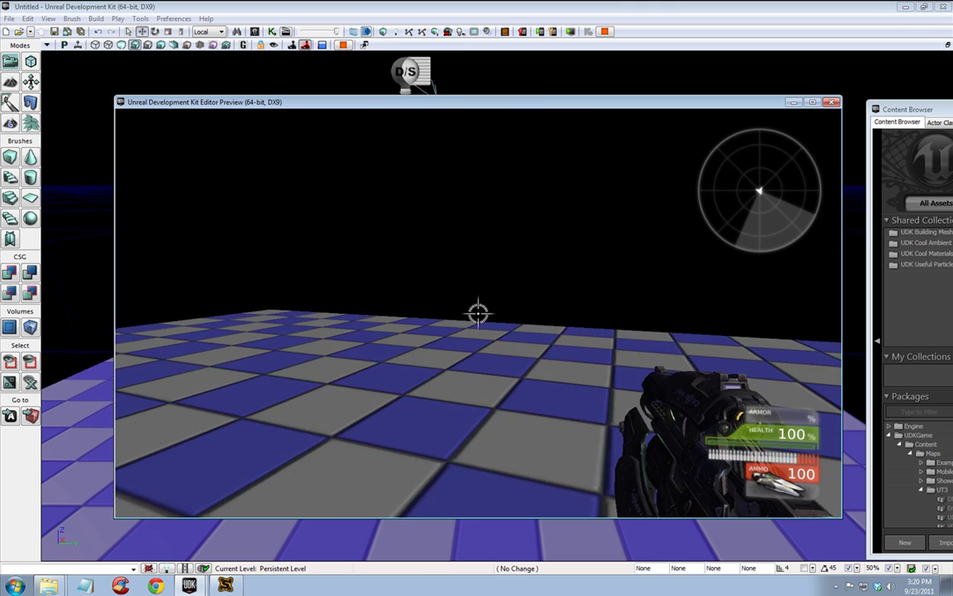
key("w")
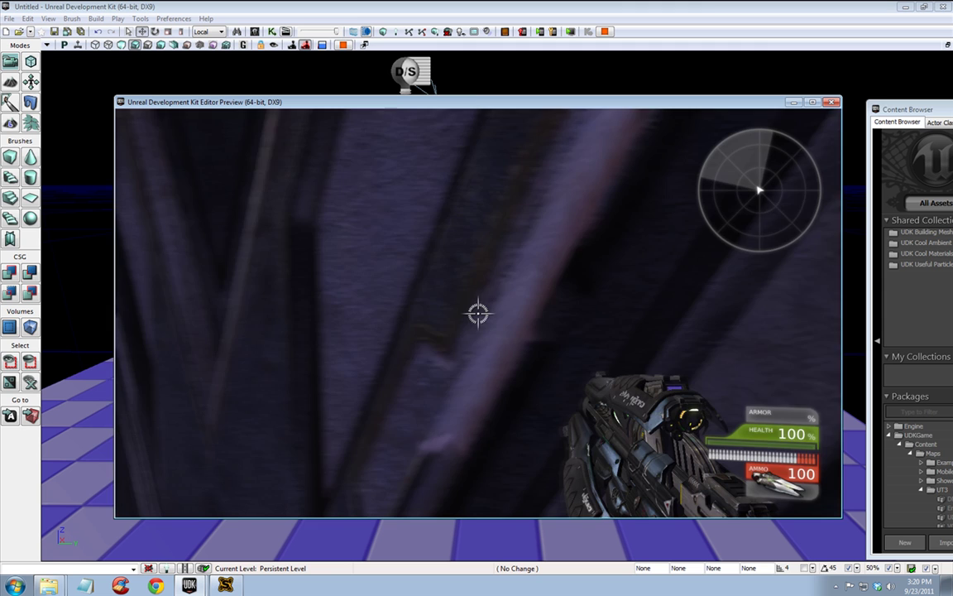
key("w")
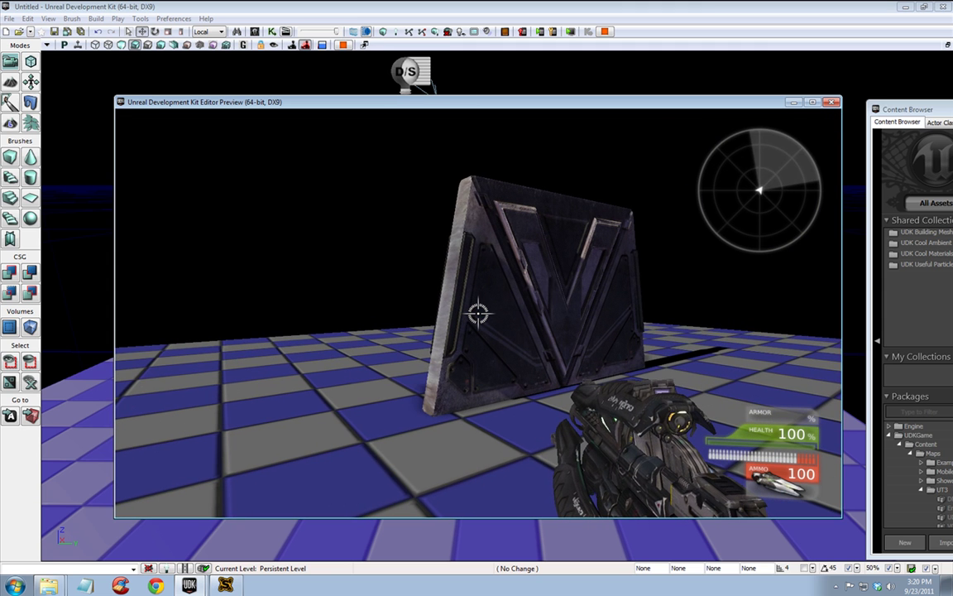